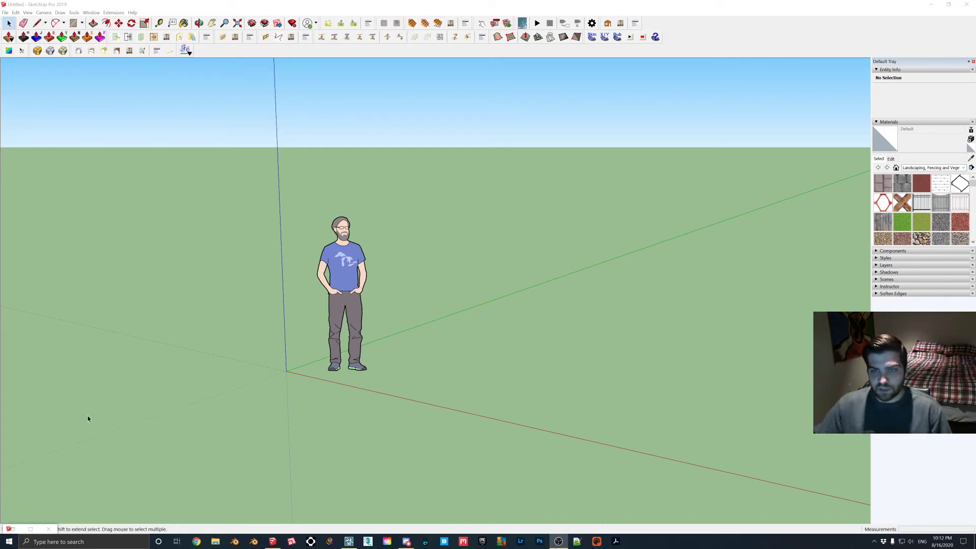
Delete the default human figure standing beside the origin.
middle_click_drag(349, 447, 388, 349)
left_click(337, 326)
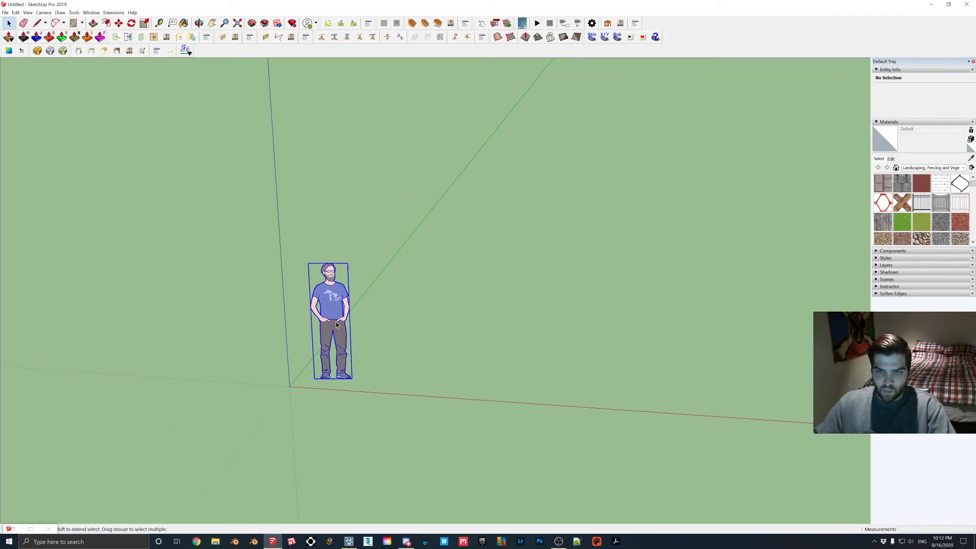
key("Delete")
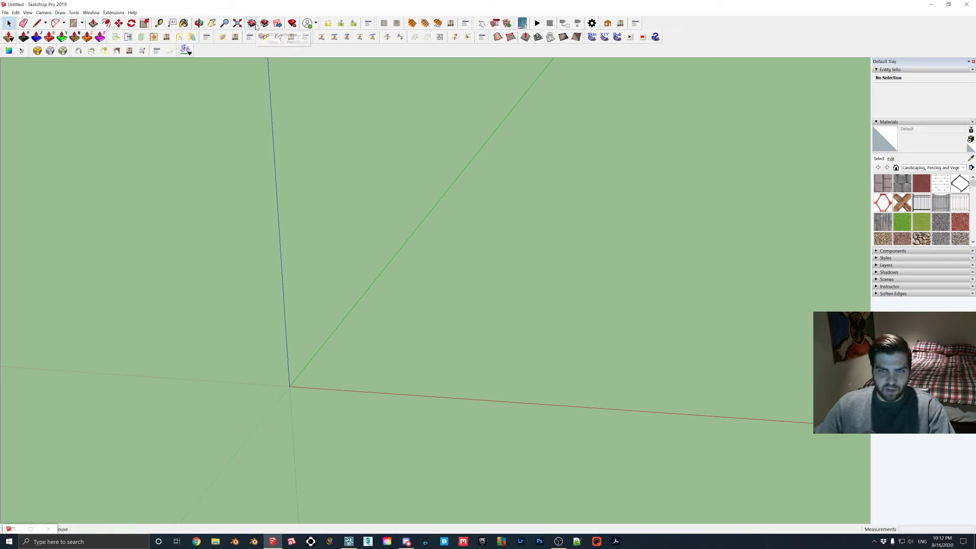
Open 3D Warehouse at the account's own models and enlarge its window to show the whole list.
left_click(253, 24)
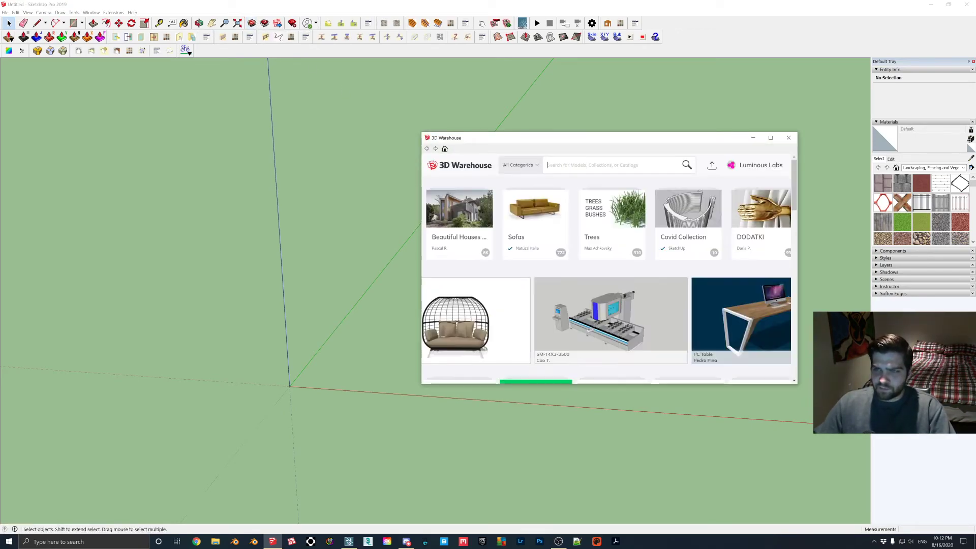
left_click(761, 166)
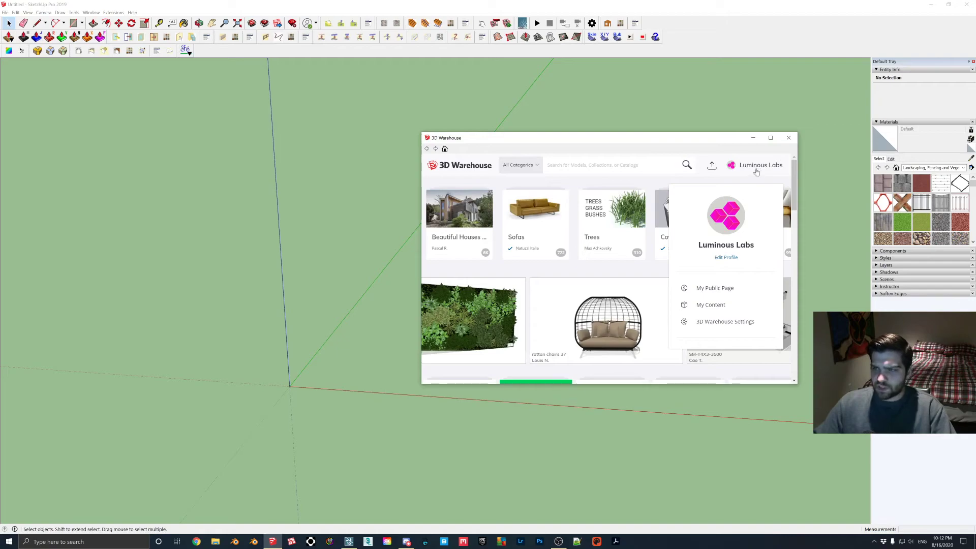
left_click(710, 305)
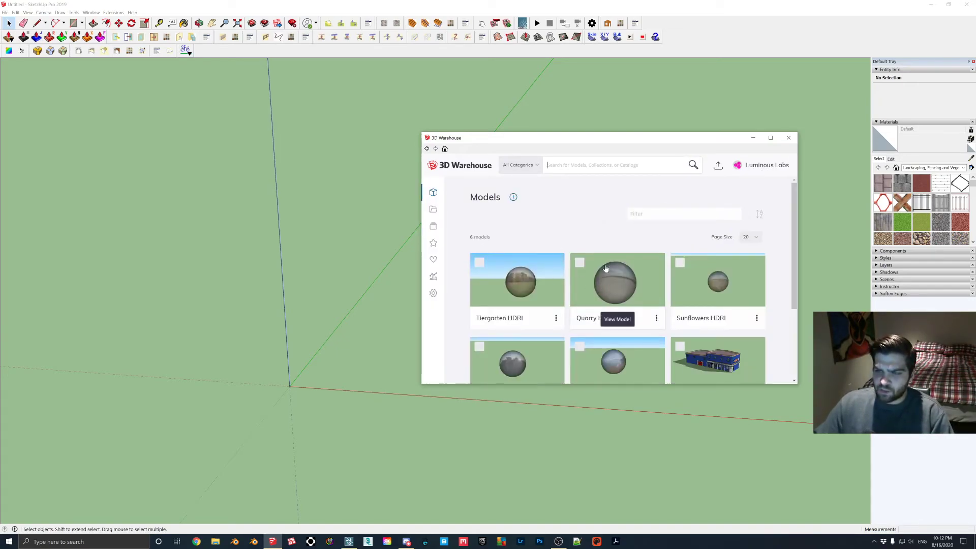
left_click_drag(616, 145, 384, 106)
left_click_drag(565, 345, 690, 430)
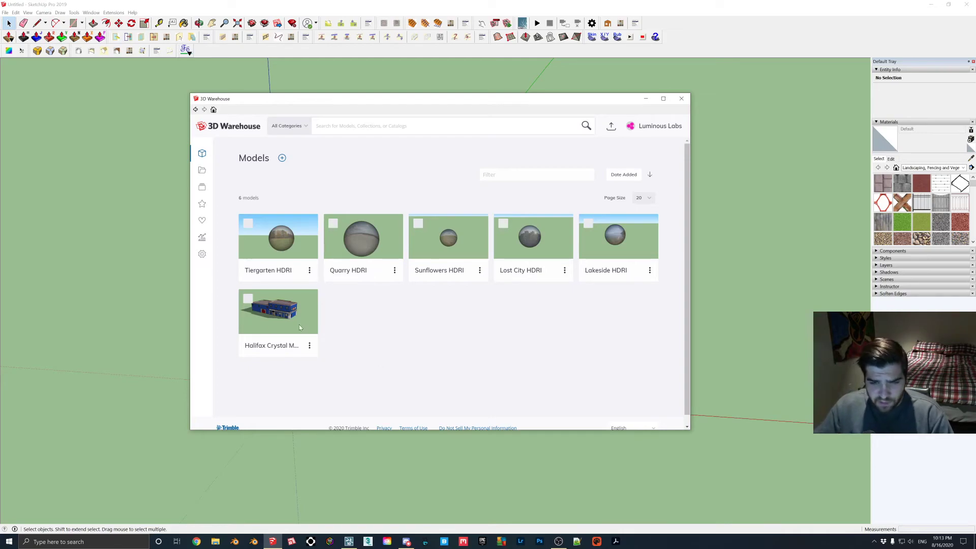
Download the Halifax Crystal Makers building directly into the model and place it near the origin.
left_click(310, 311)
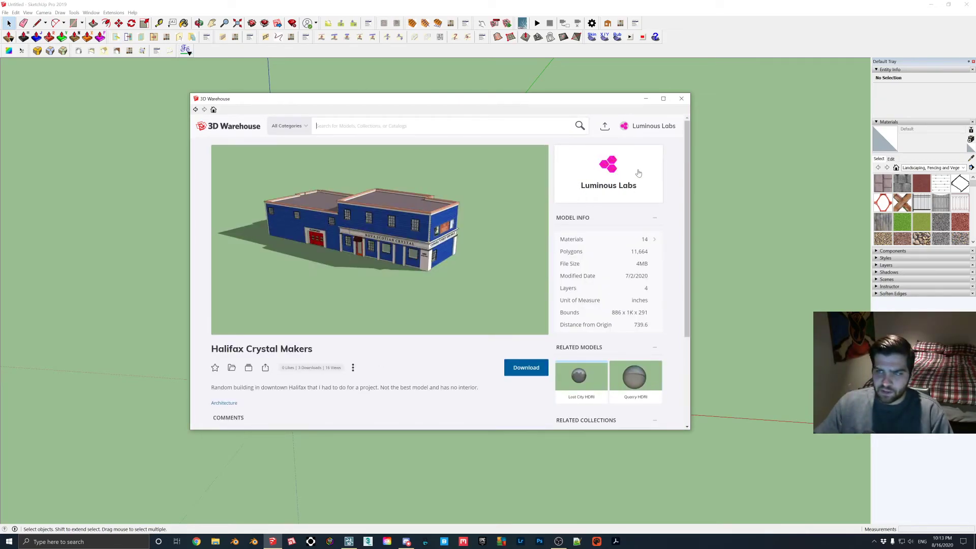
left_click(523, 374)
left_click(438, 281)
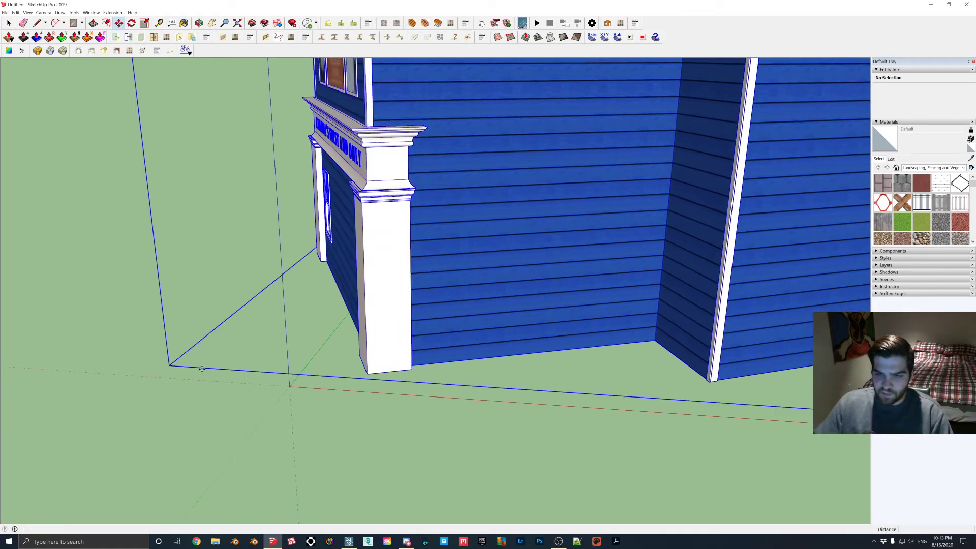
left_click(200, 370)
Move the building along the ground so the base of its corner column sits at the origin.
scroll(391, 387, "down", 2)
left_click(379, 381)
left_click(323, 388)
scroll(337, 386, "down", 3)
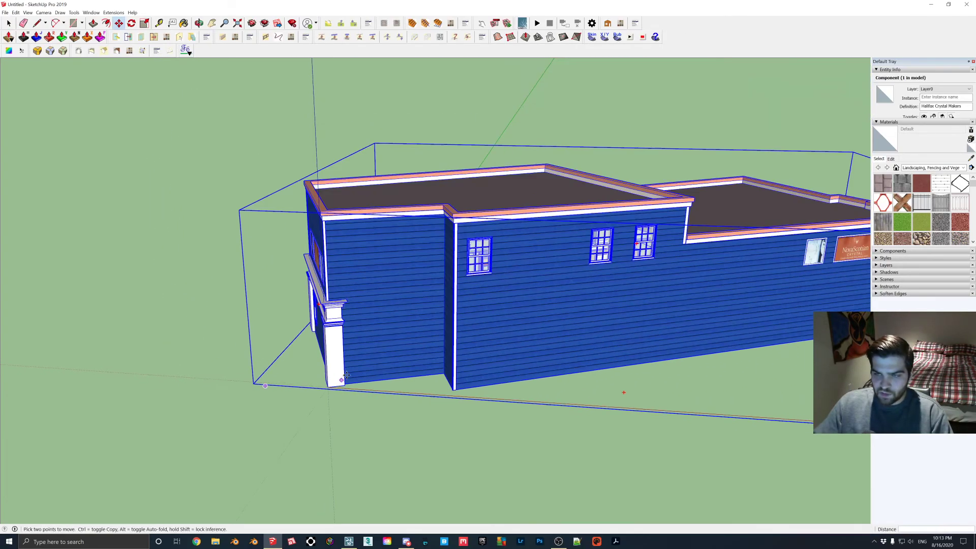
Rotate the building horizontally about a point on its higher roof, starting from its long back wall's orientation.
scroll(356, 381, "down", 2)
key("q")
left_click(417, 261)
left_click(486, 246)
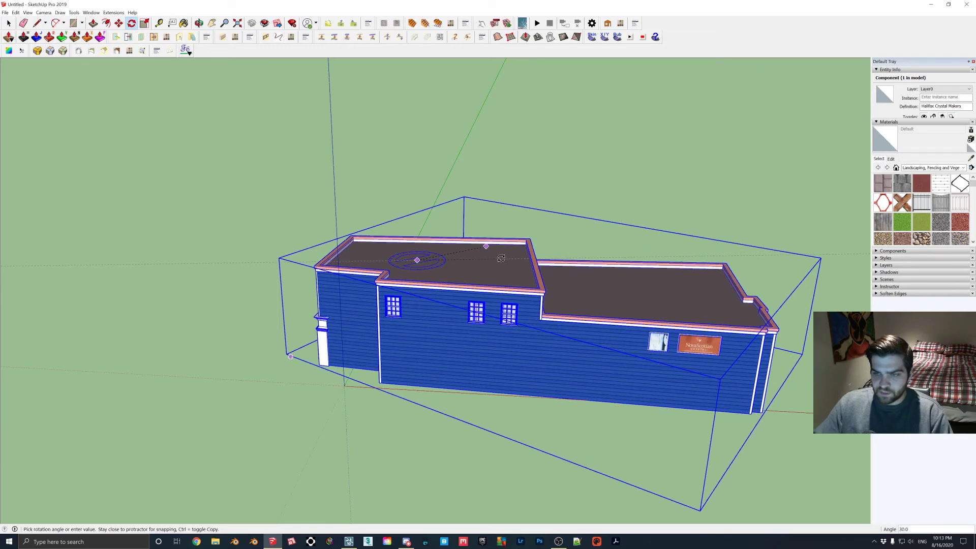
left_click(517, 257)
Rotate the building further about its higher roof, turning the storefront side around.
middle_click_drag(517, 257, 406, 263)
left_click(408, 264)
left_click(459, 270)
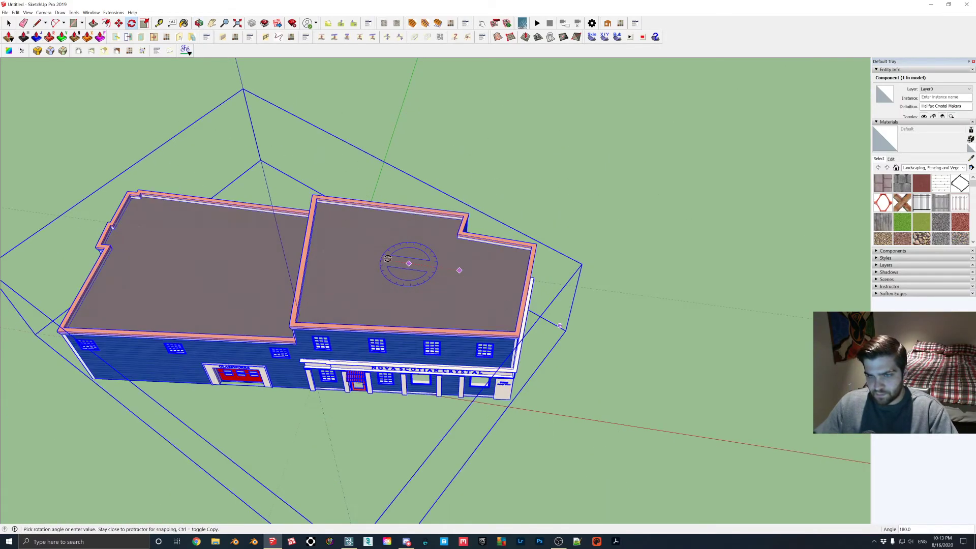
left_click(412, 262)
Rotate the building by about 21.9 degrees to bring its storefront closer to the red axis direction.
left_click(396, 276)
left_click(448, 313)
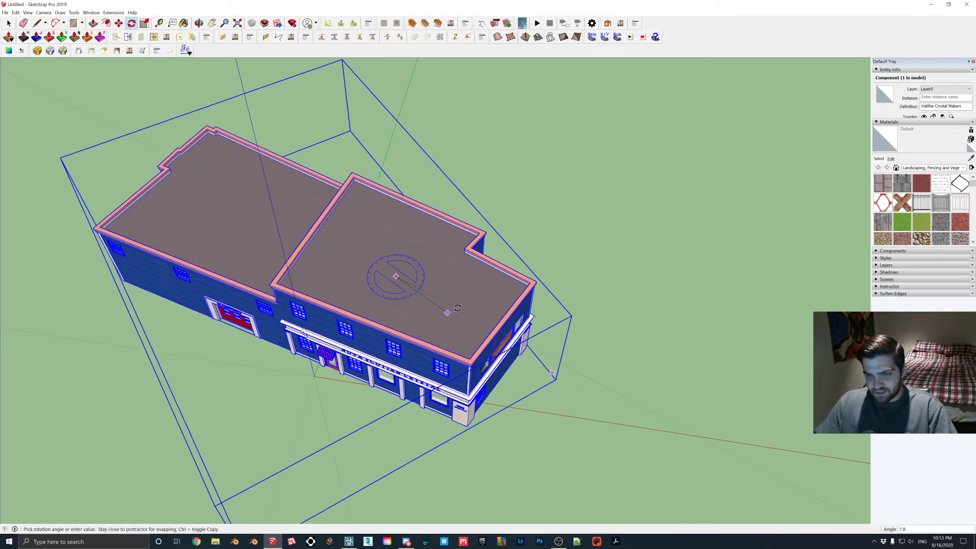
left_click(466, 298)
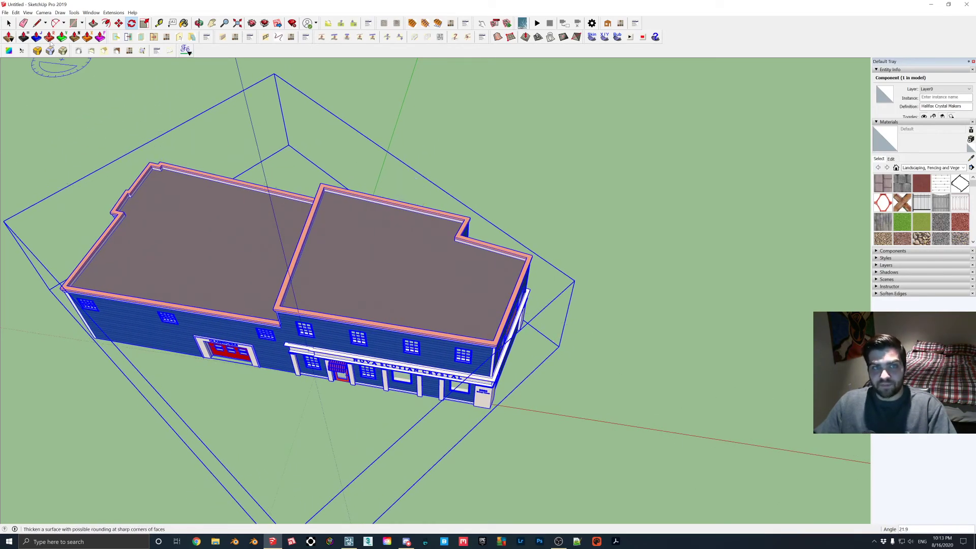
Save the model on the Desktop as a SketchUp file named Building.
left_click(5, 13)
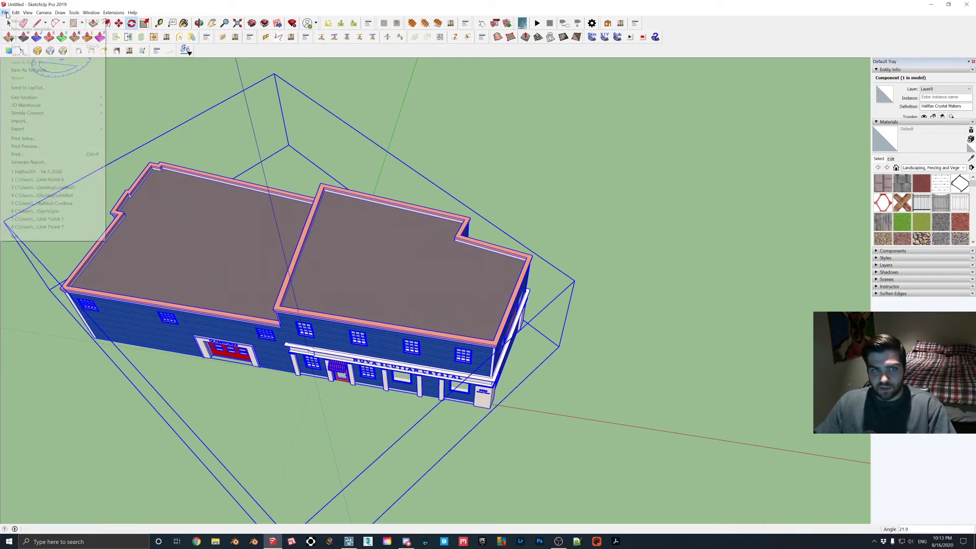
left_click(20, 55)
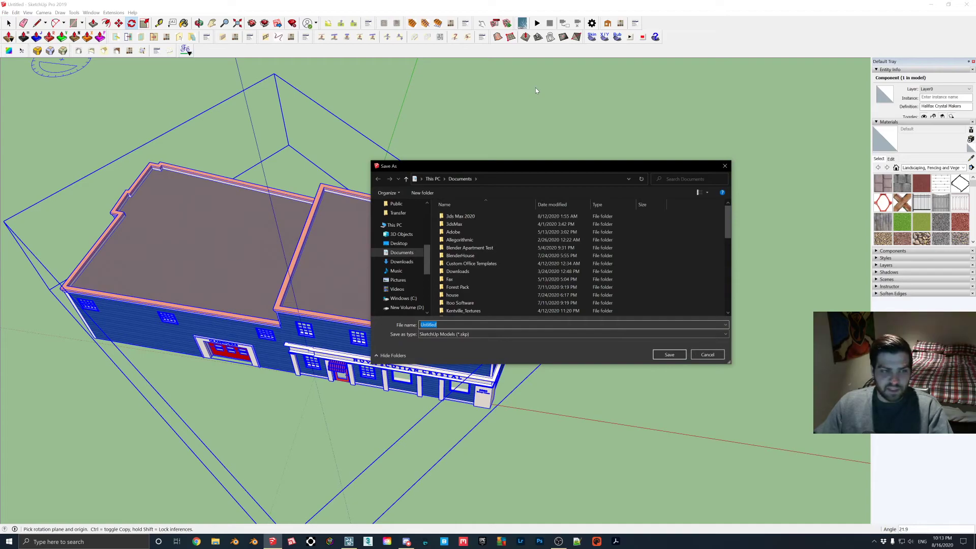
left_click(399, 243)
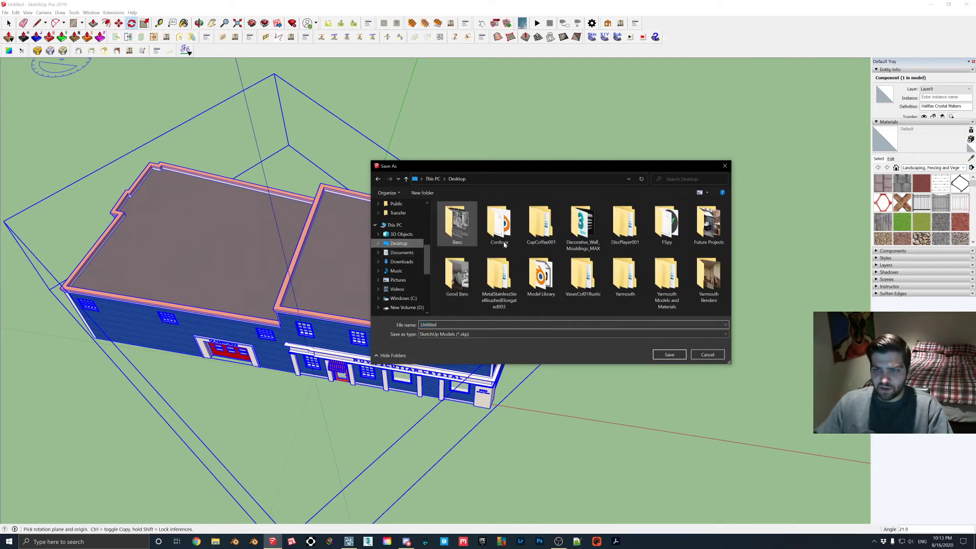
left_click(474, 325)
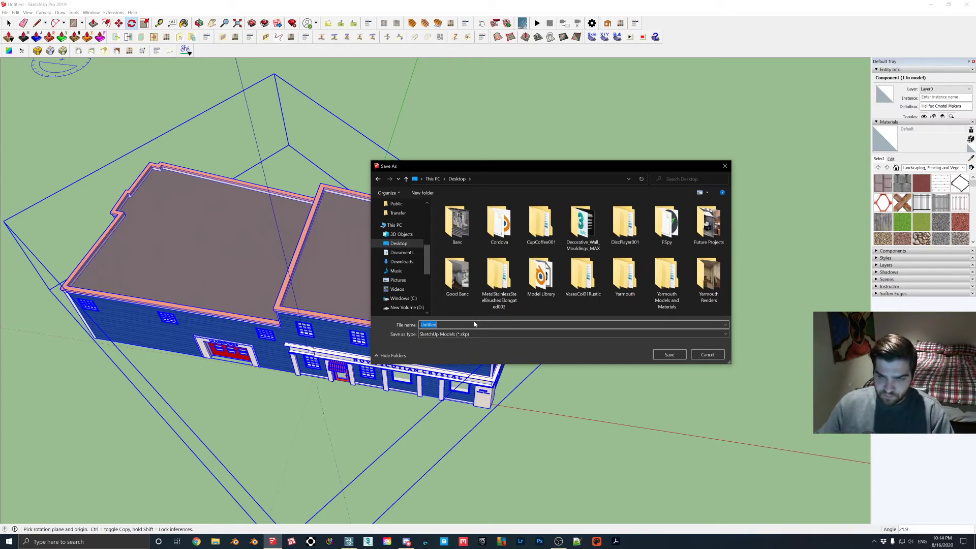
type("building")
key("Return")
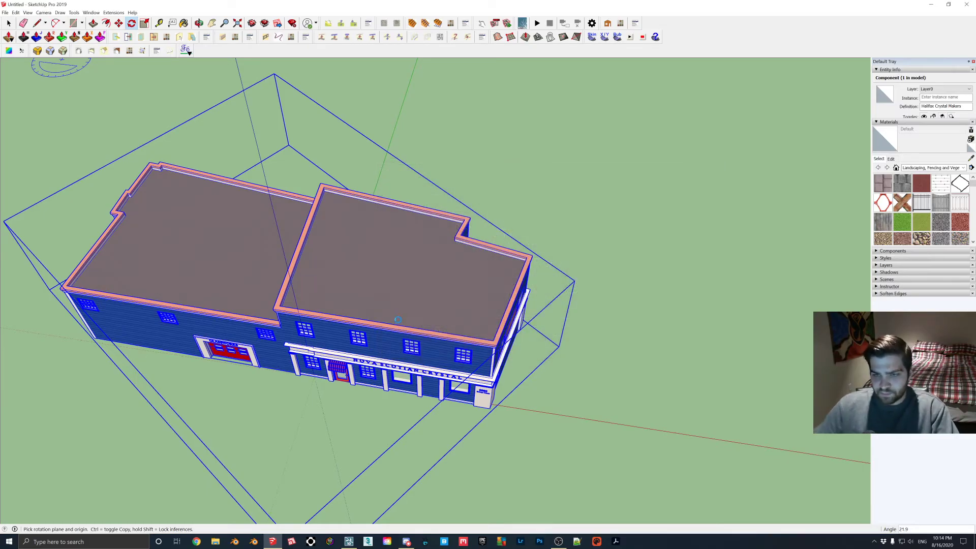
Switch to Lumion and import Building.skp from the Desktop with edges and lines off.
left_click(349, 542)
right_click_drag(553, 304, 524, 281)
key("w")
key("s")
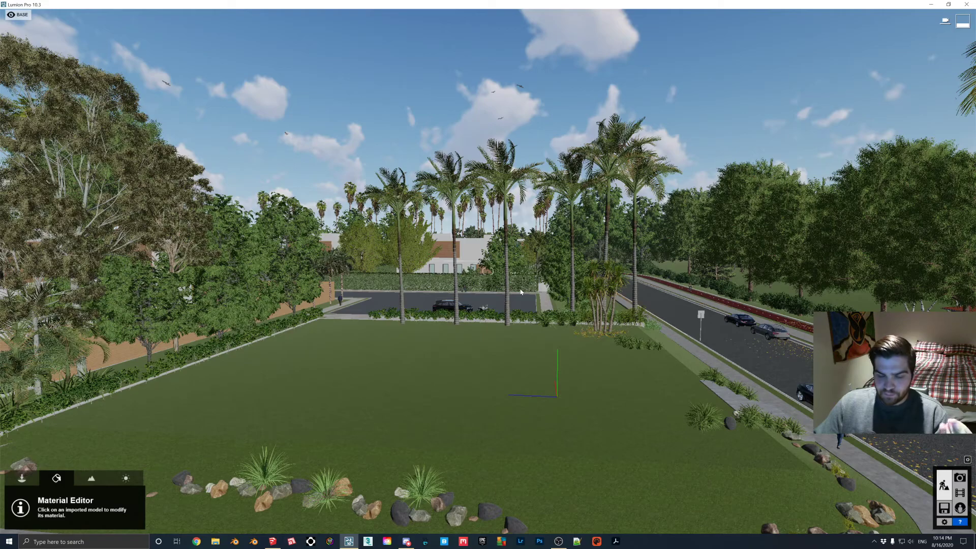
left_click(22, 479)
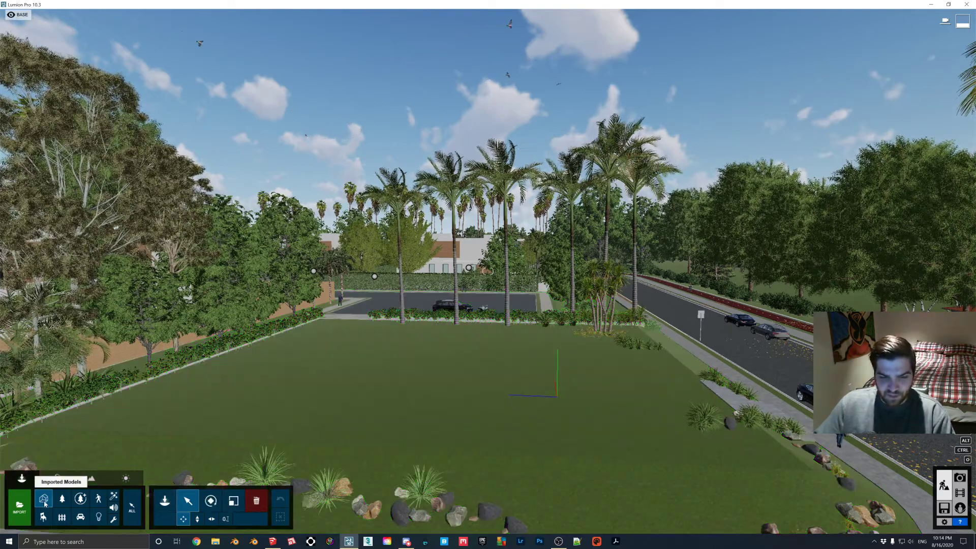
left_click(19, 506)
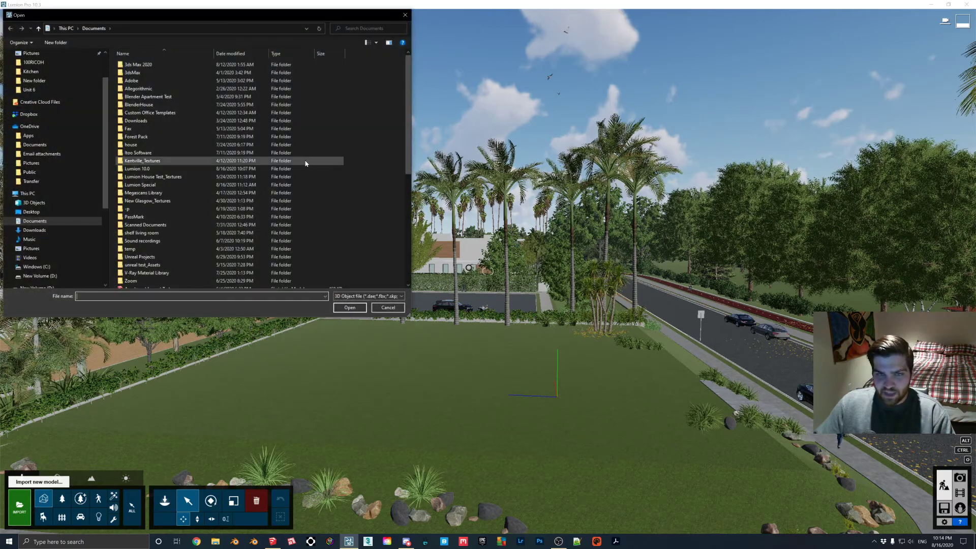
scroll(56, 81, "up", 2)
left_click(51, 69)
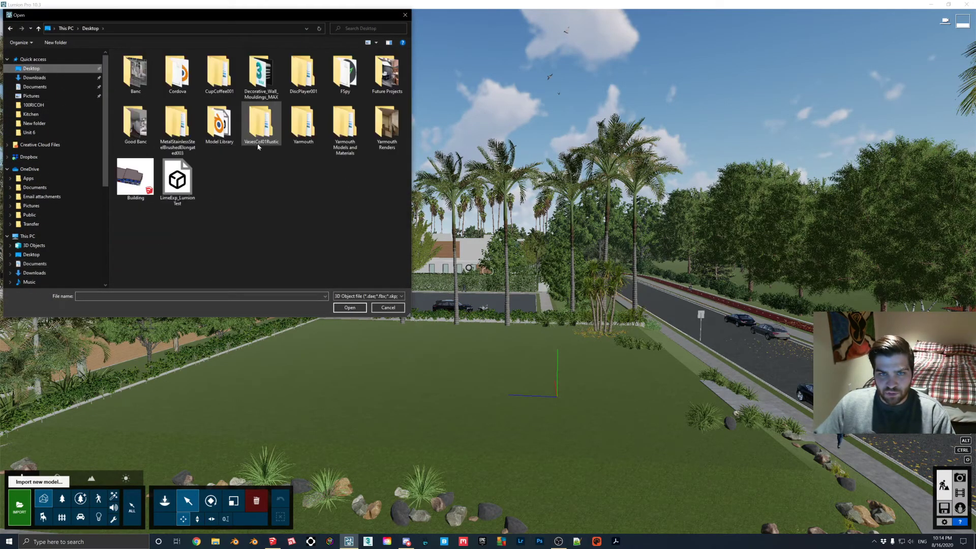
double_click(135, 178)
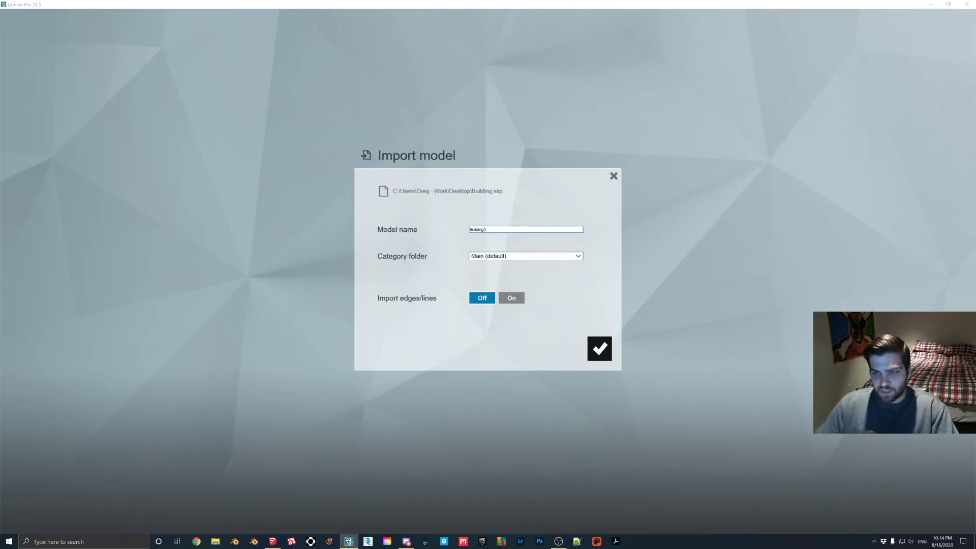
left_click(601, 355)
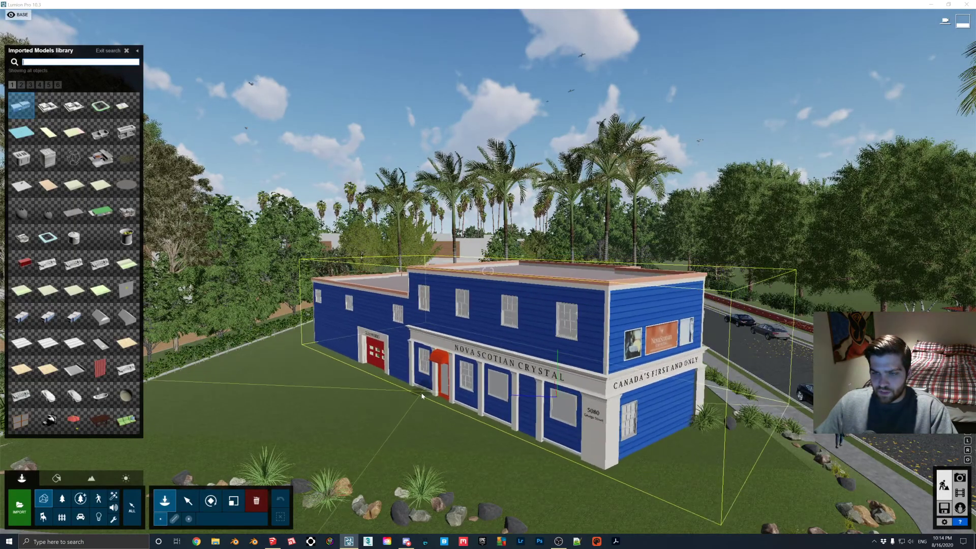
Position the imported building on the lawn with its Nova Scotian Crystal storefront facing the near street.
left_click(416, 398)
left_click(211, 501)
left_click_drag(417, 397, 414, 409)
scroll(414, 410, "down", 3)
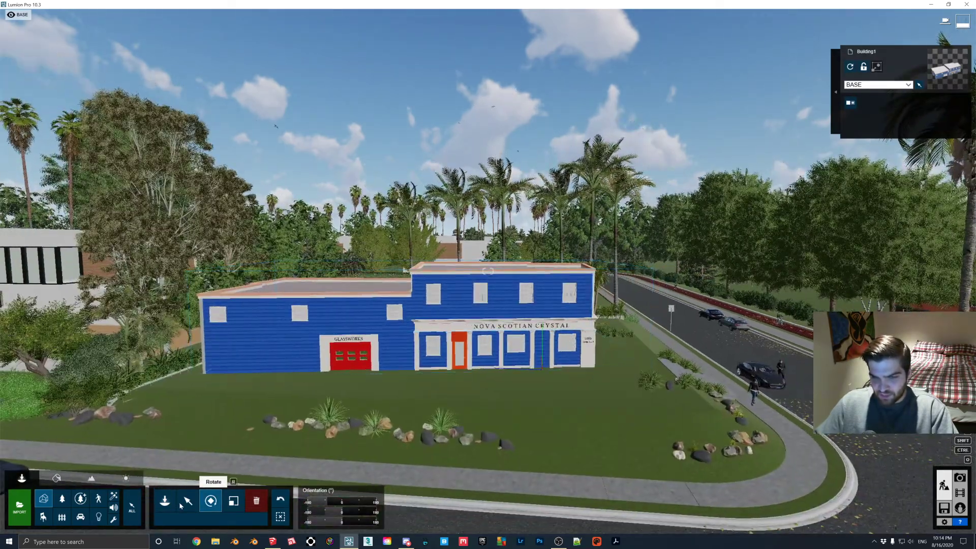
left_click(188, 501)
left_click_drag(432, 369, 463, 385)
Give the building's window glazing a transparent glass material from the material library.
left_click(56, 479)
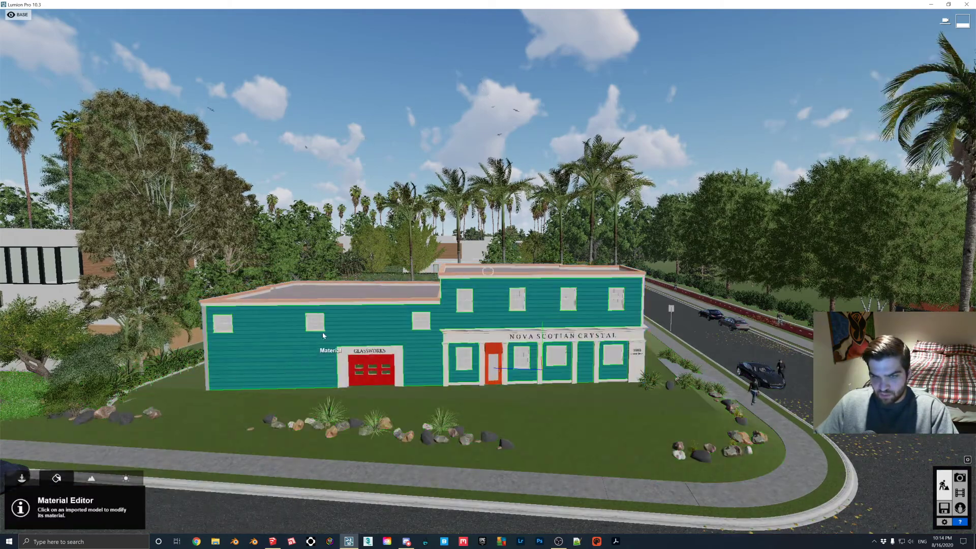
left_click(316, 327)
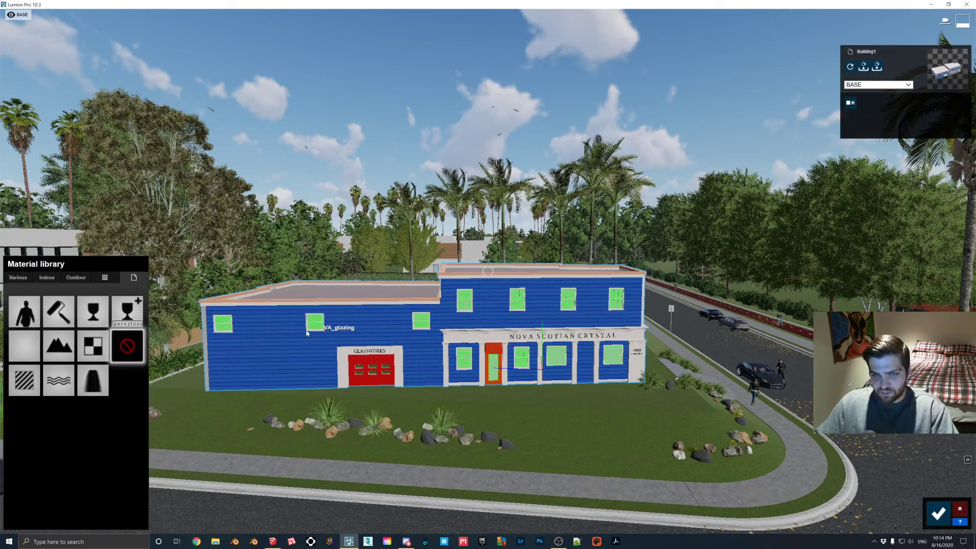
left_click(24, 381)
left_click(58, 282)
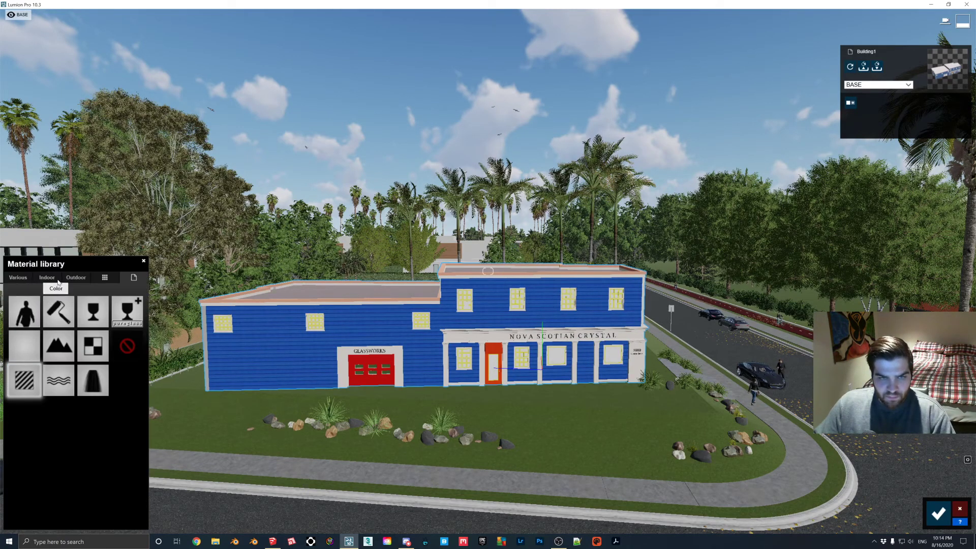
left_click(57, 282)
left_click(58, 295)
left_click(24, 369)
key("w")
Replace the blue siding with a light indoor wood material and inspect the result along the facade.
left_click(344, 358)
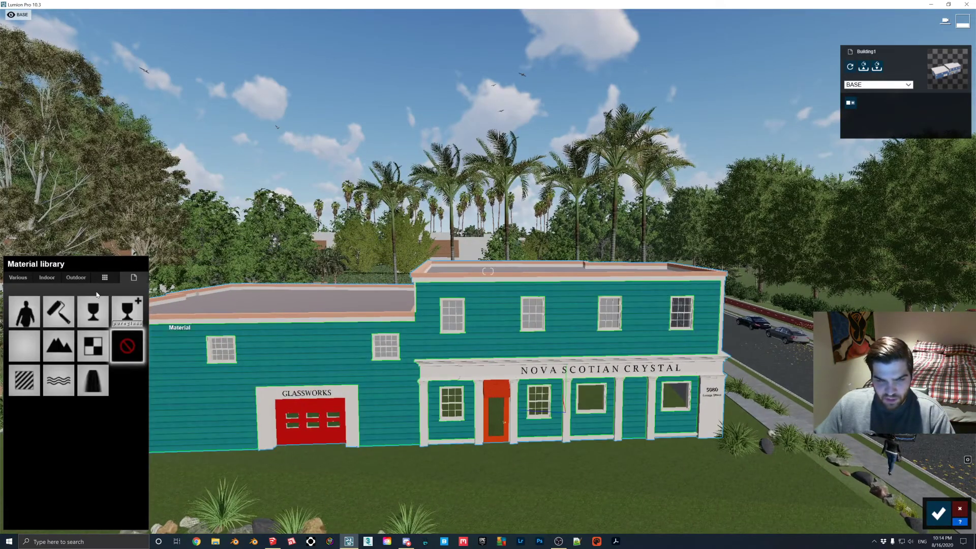
left_click(50, 279)
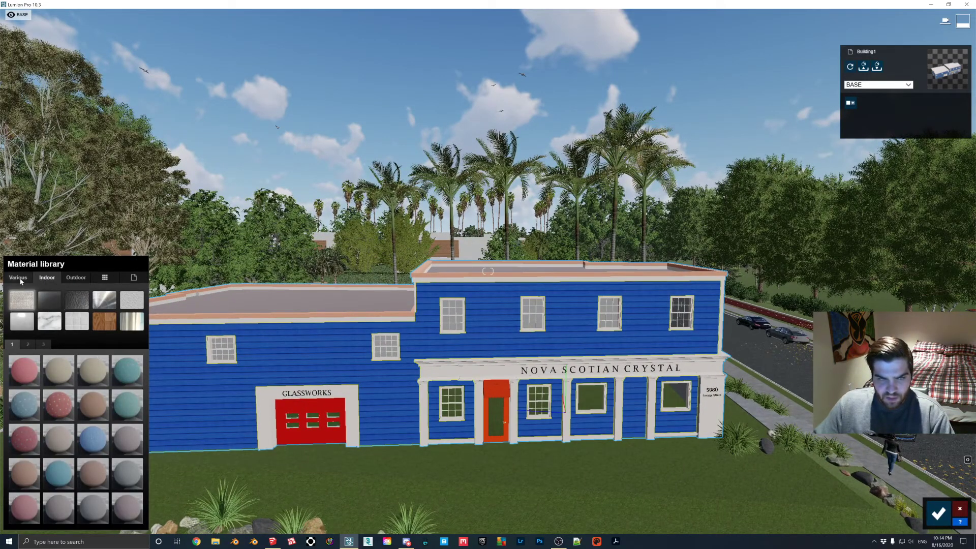
left_click(108, 329)
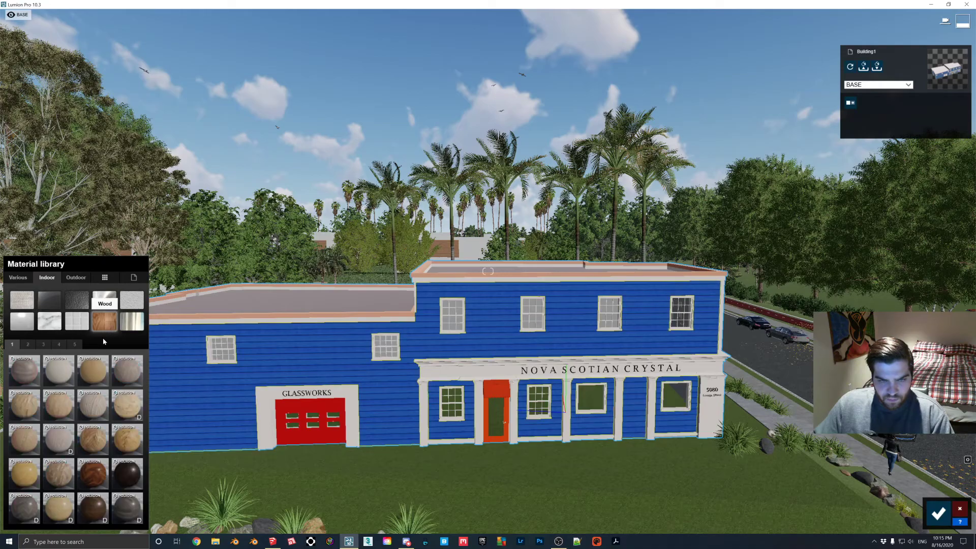
left_click(93, 406)
right_click_drag(437, 377, 449, 382)
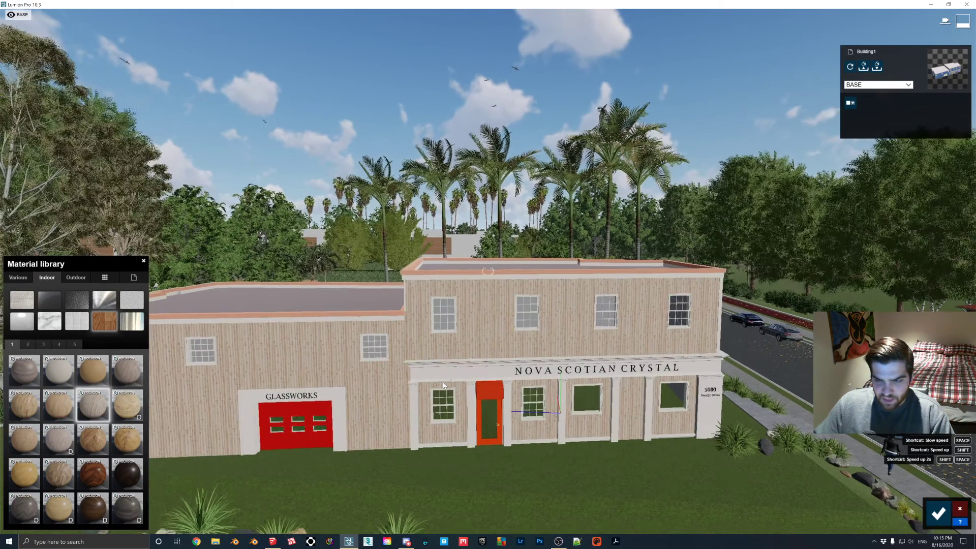
key("w")
key("s")
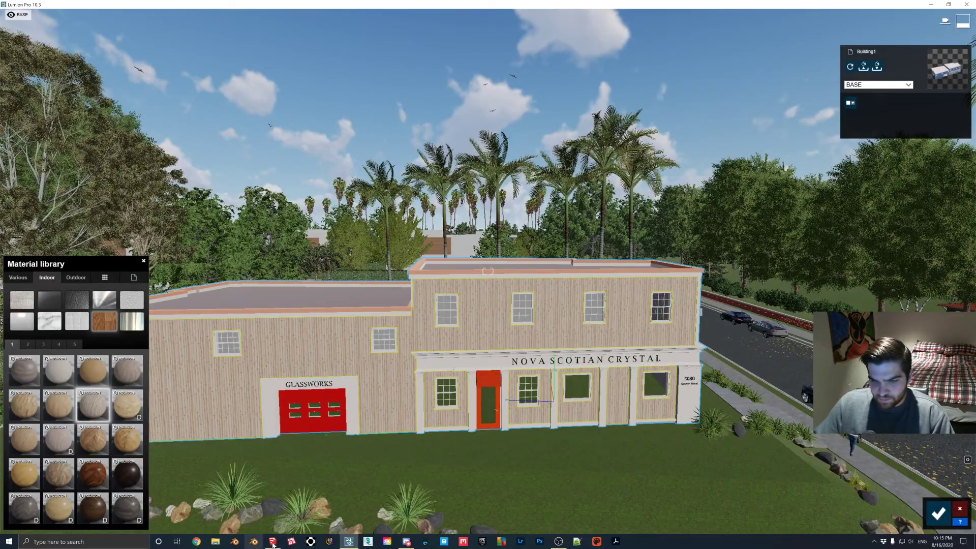
key("w")
key("s")
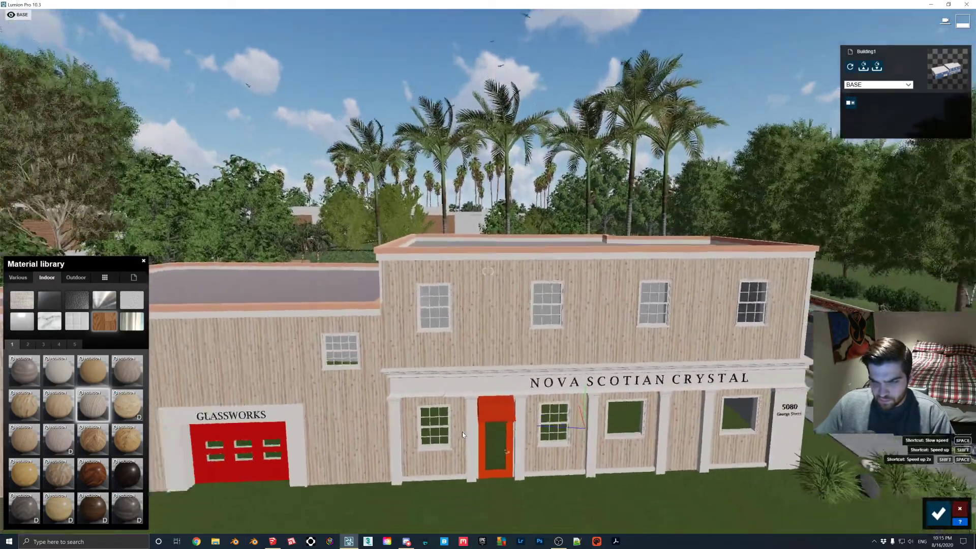
key("w")
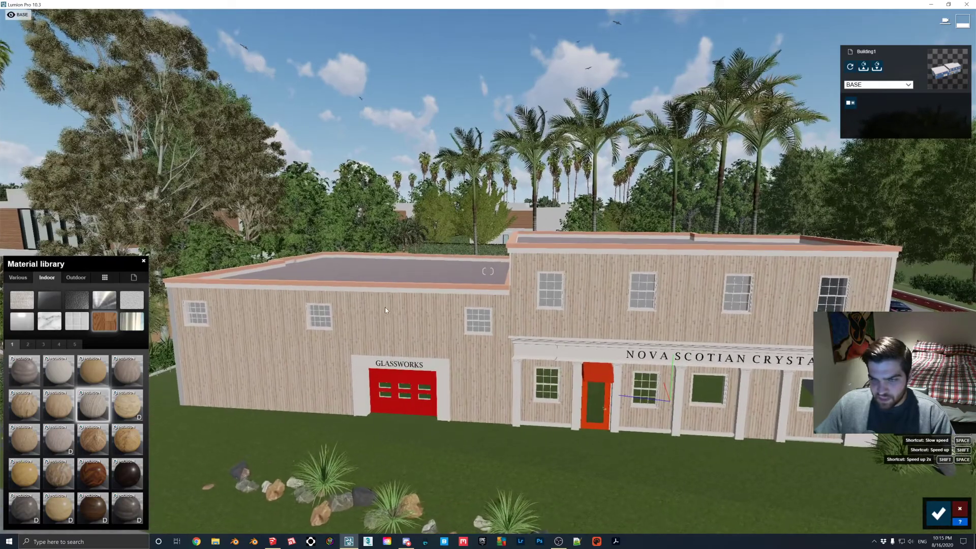
Save the building's material changes and start recording a new movie clip in the third clip slot.
key("s")
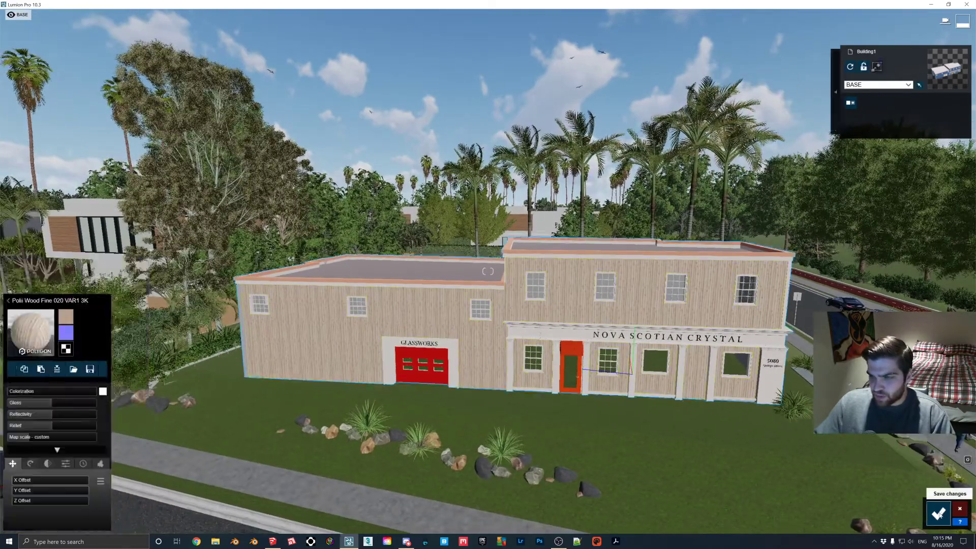
left_click(938, 513)
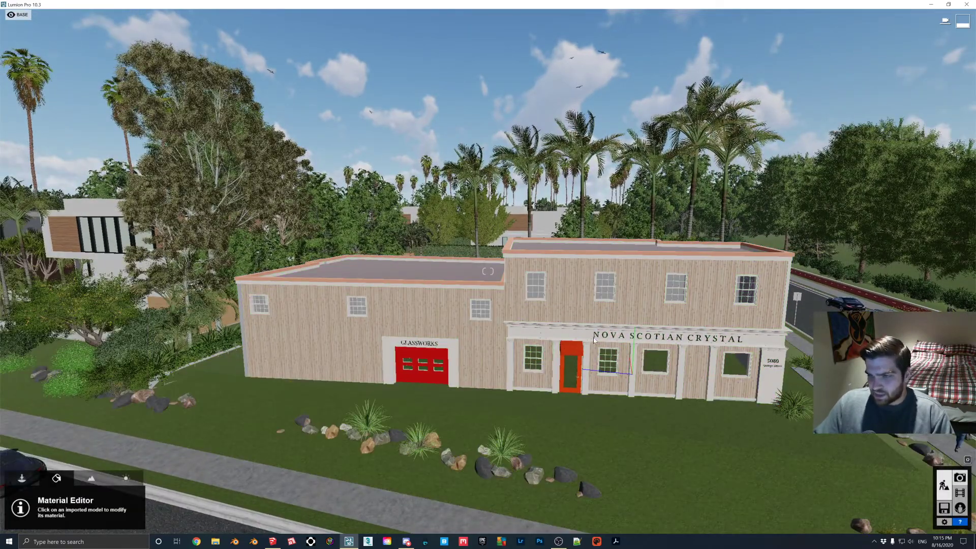
left_click(960, 478)
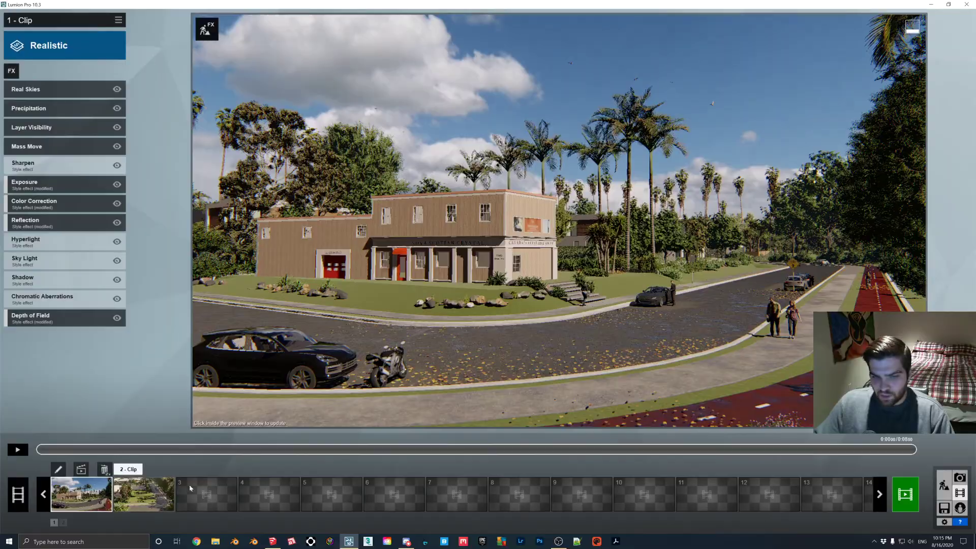
left_click(184, 483)
left_click(207, 389)
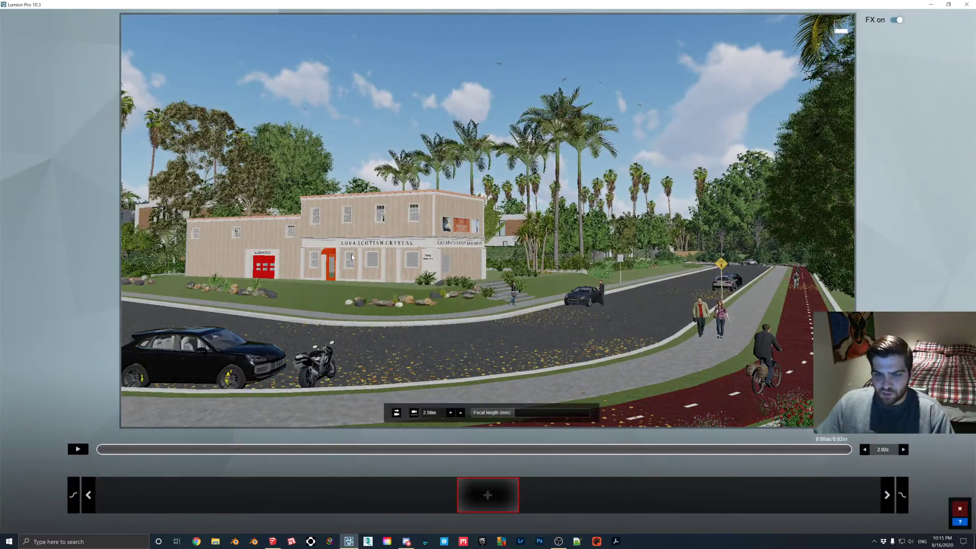
Frame the Glassworks and Nova Scotian Crystal facade straight on and add it as the clip's first camera keyframe.
key("w")
right_click_drag(488, 220, 661, 220)
key("s")
key("d")
key("w")
right_click_drag(488, 221, 508, 265)
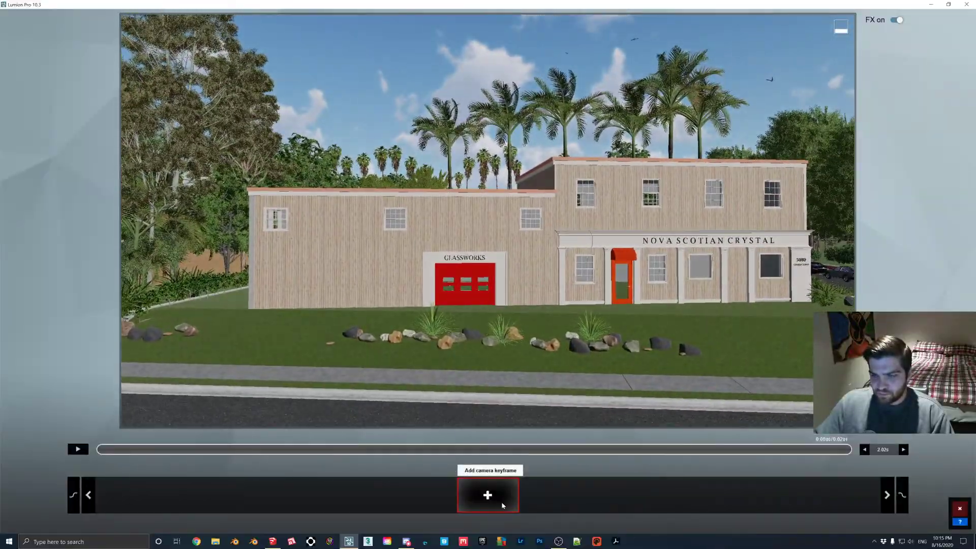
left_click(502, 505)
Add a second camera keyframe facing the building's end wall with the Canada's First and Only sign.
right_click_drag(406, 270, 396, 223)
key("w")
key("w")
key("s")
right_click_drag(617, 216, 541, 316)
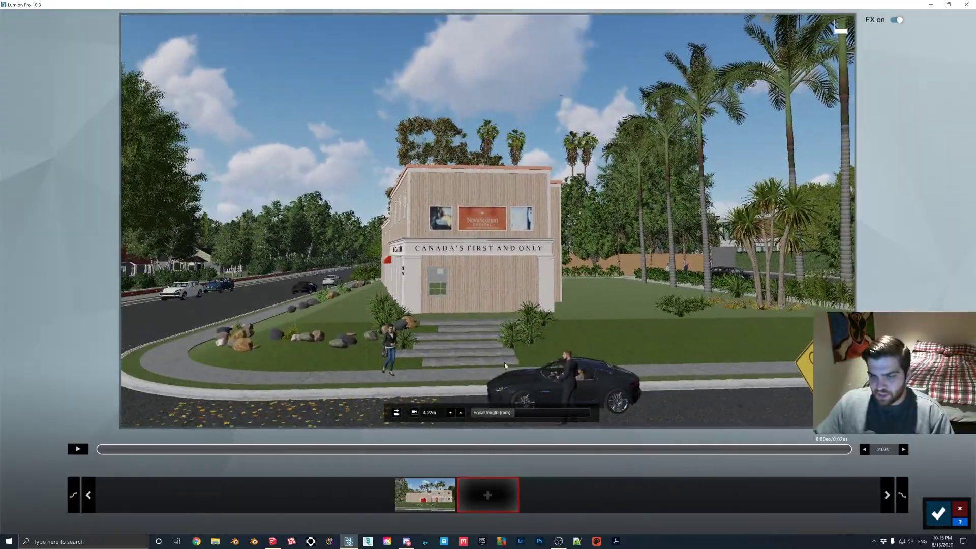
left_click(494, 504)
Preview the camera path, save the clip and play it in the movie editor.
left_click(78, 449)
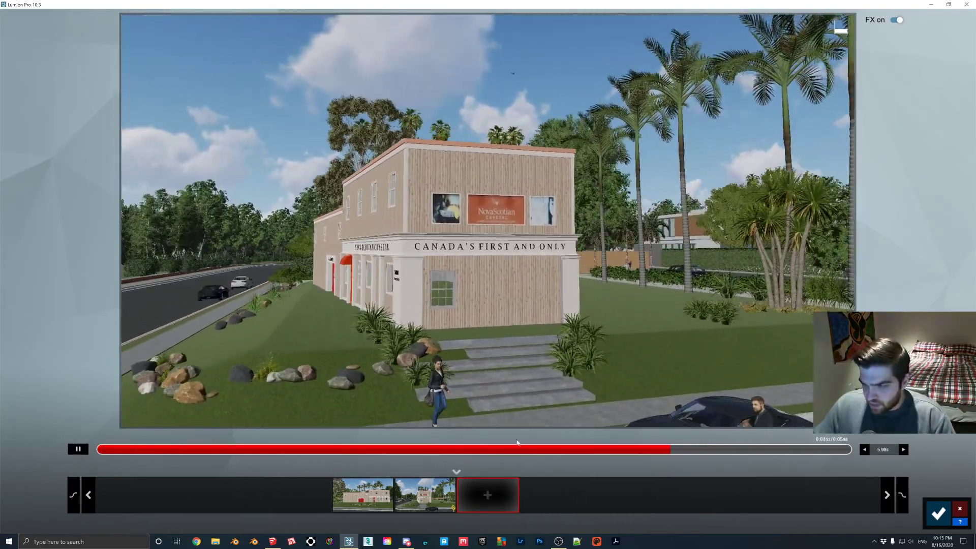
left_click(938, 514)
left_click(17, 450)
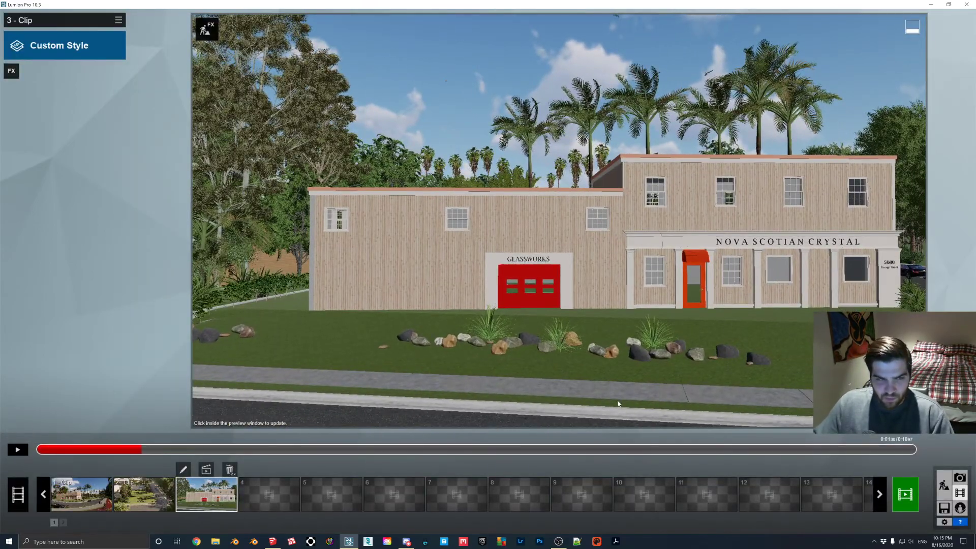
Return to build mode and import Building.skp as a model variation named Building2 with edges and lines off.
left_click(944, 485)
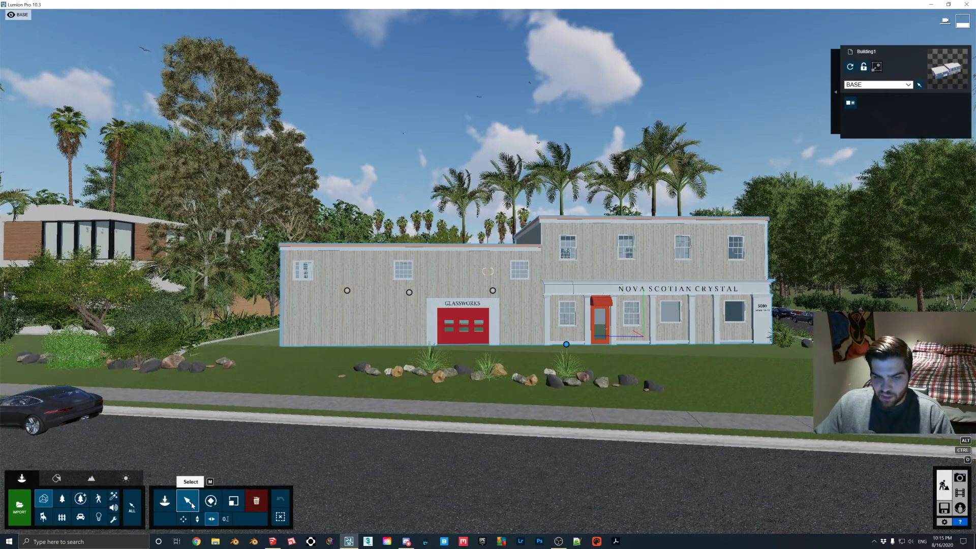
left_click(852, 102)
double_click(147, 187)
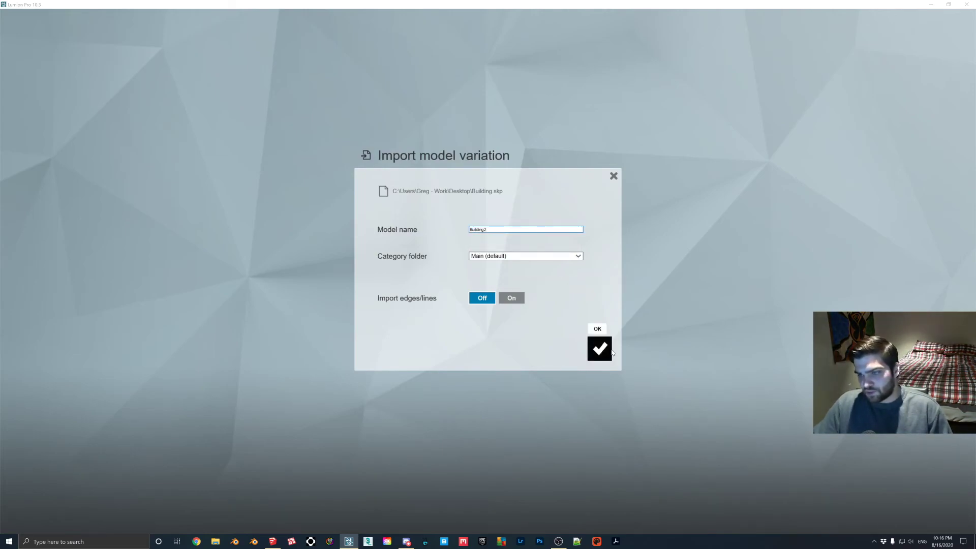
left_click(599, 350)
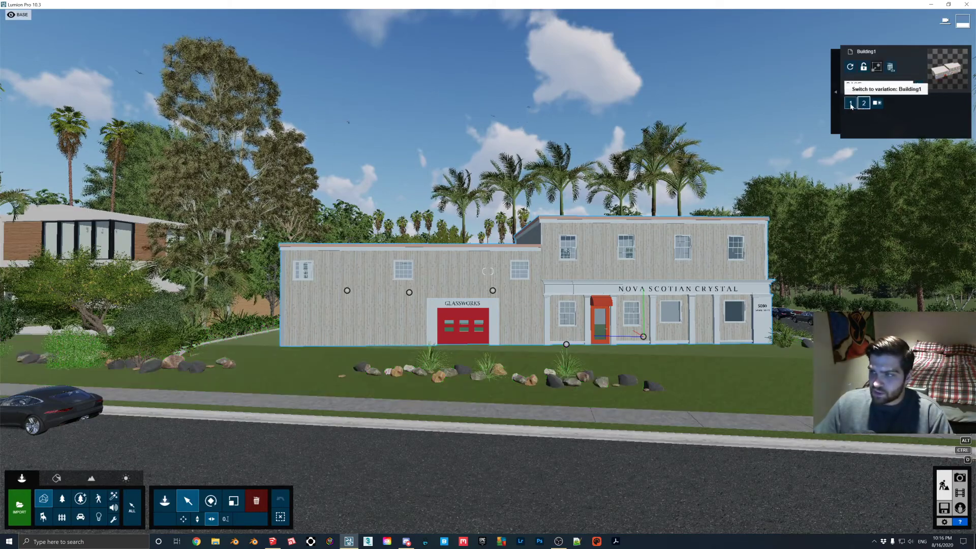
Change the second variation's siding to Polii Wood Fine 014 VAR1 3K and save the material change.
left_click(56, 478)
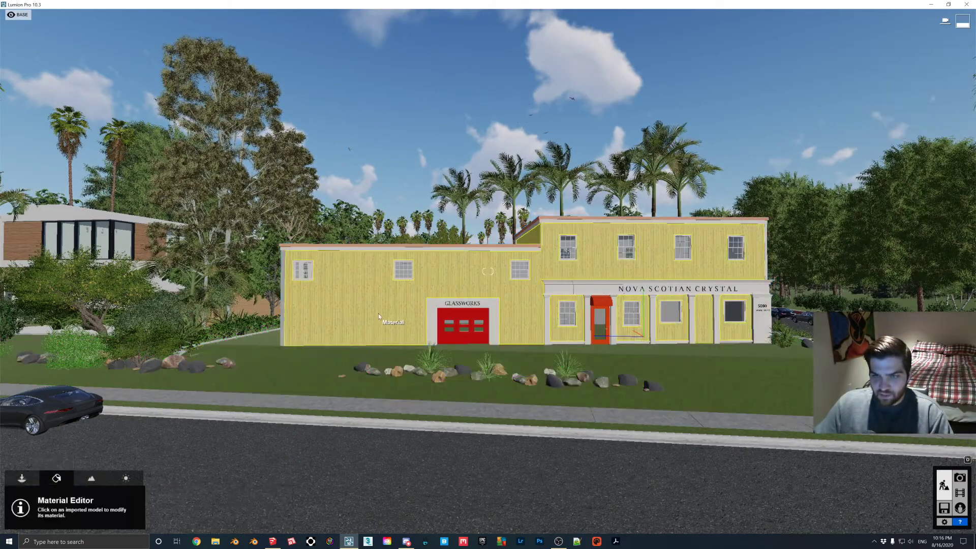
left_click(378, 314)
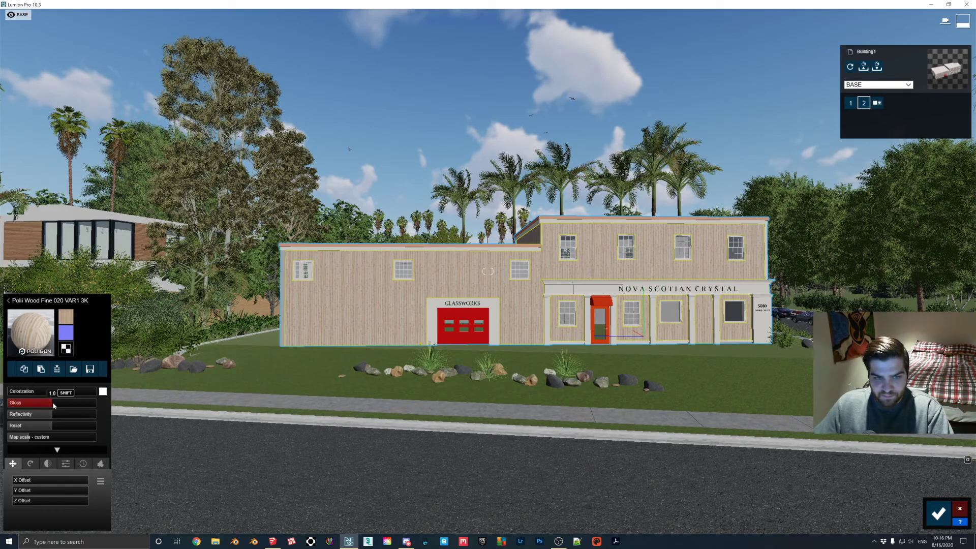
left_click(42, 342)
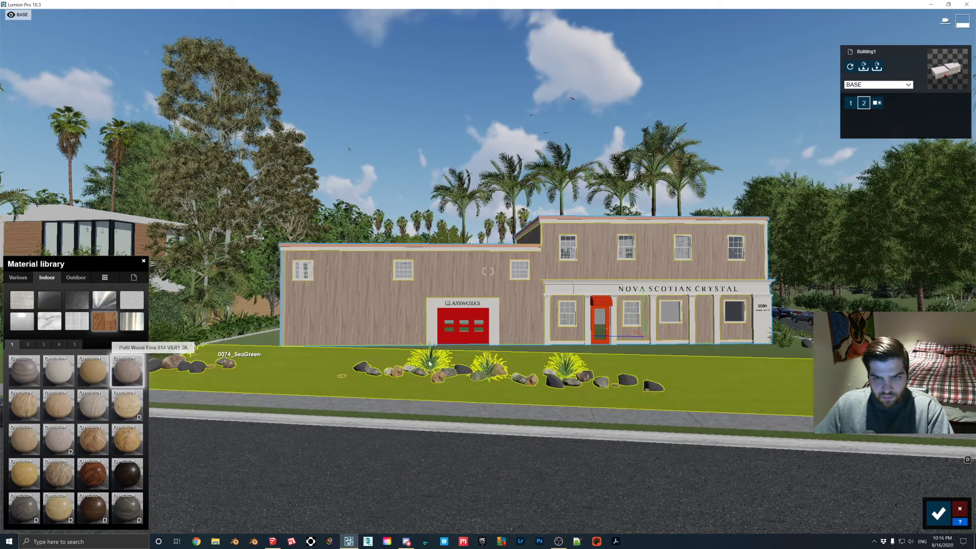
left_click(938, 514)
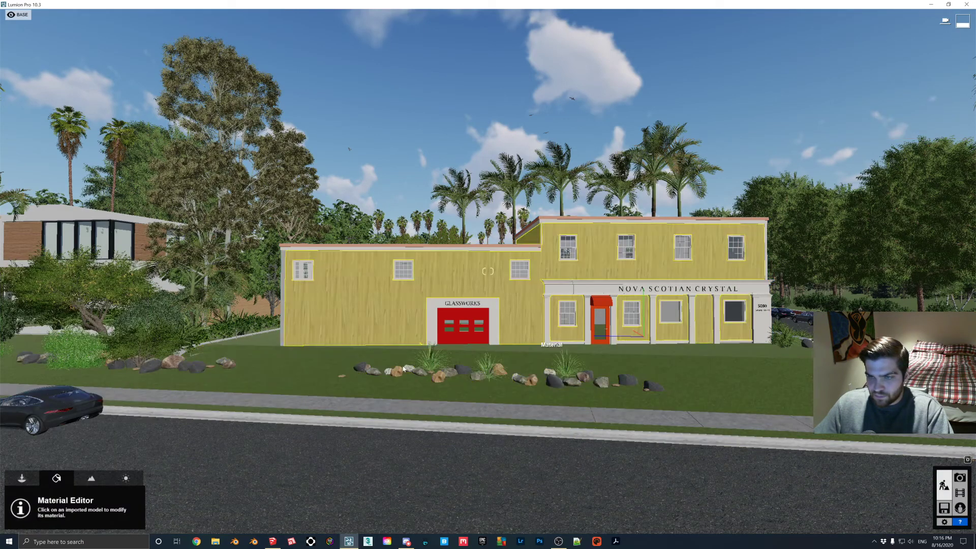
Switch the building to its first variation to compare the siding.
left_click(493, 294)
left_click(854, 103)
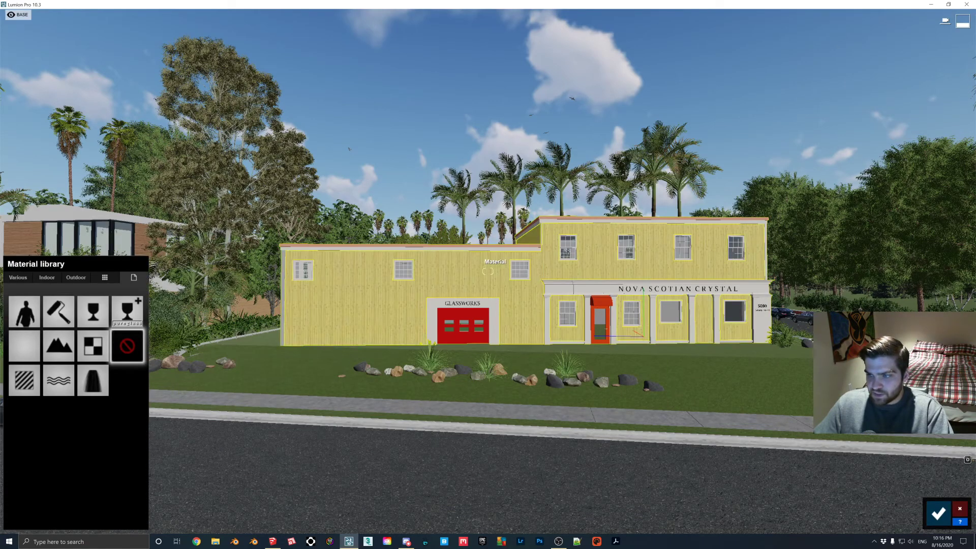
left_click(938, 514)
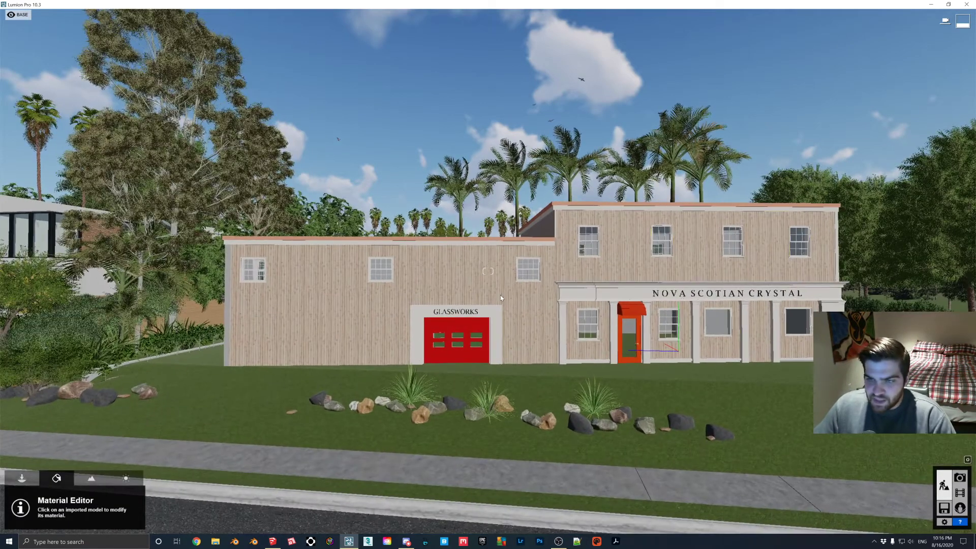
Switch to the second variation and replace its wood siding with a red brick outdoor material.
left_click(491, 303)
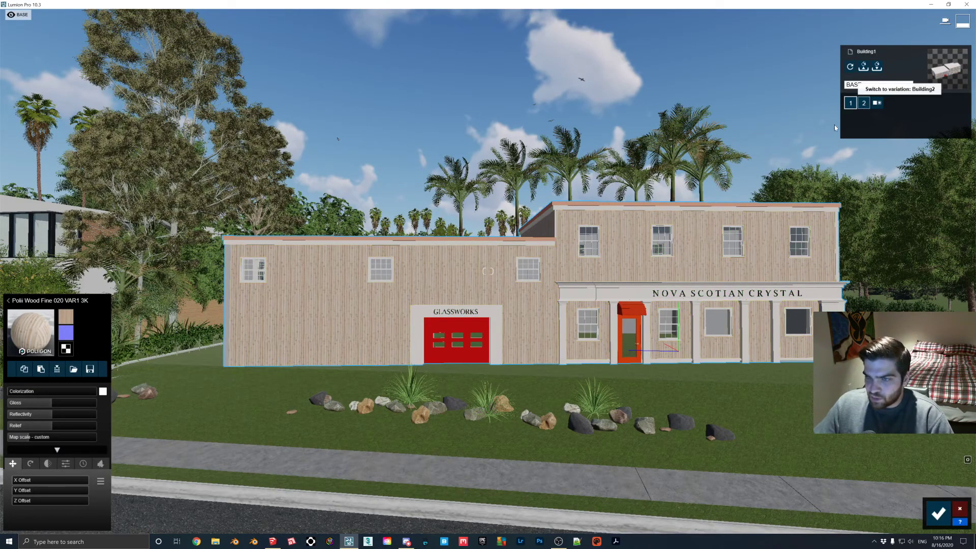
left_click(31, 350)
left_click(47, 278)
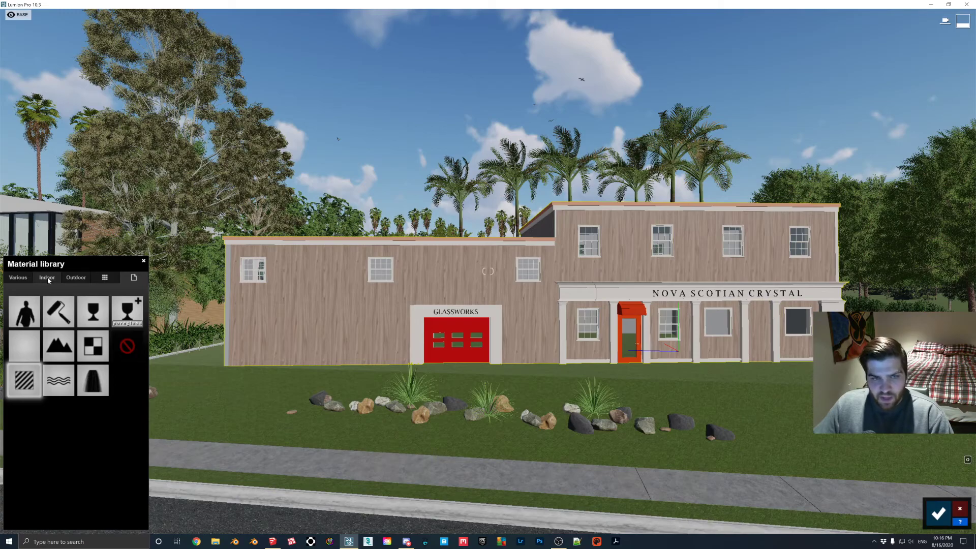
left_click(76, 277)
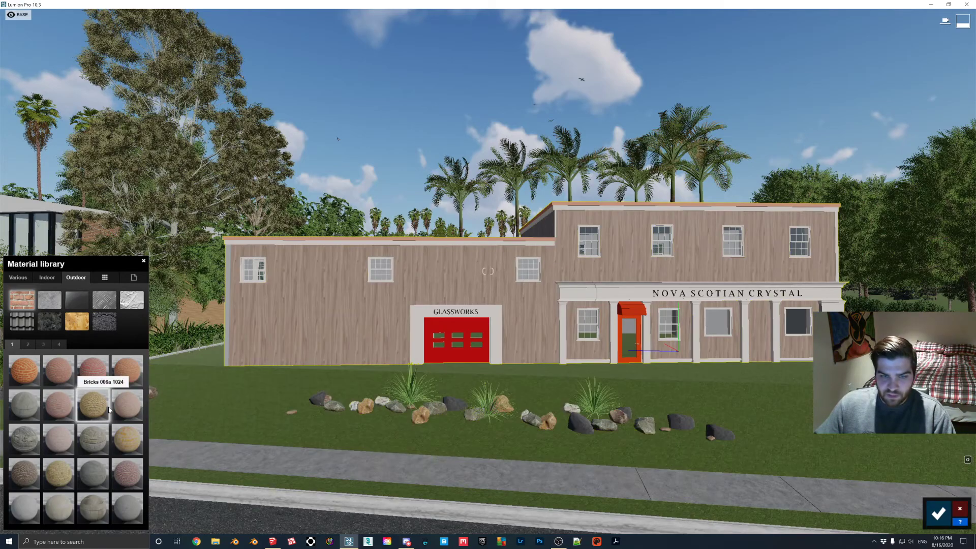
left_click(330, 354)
left_click(49, 301)
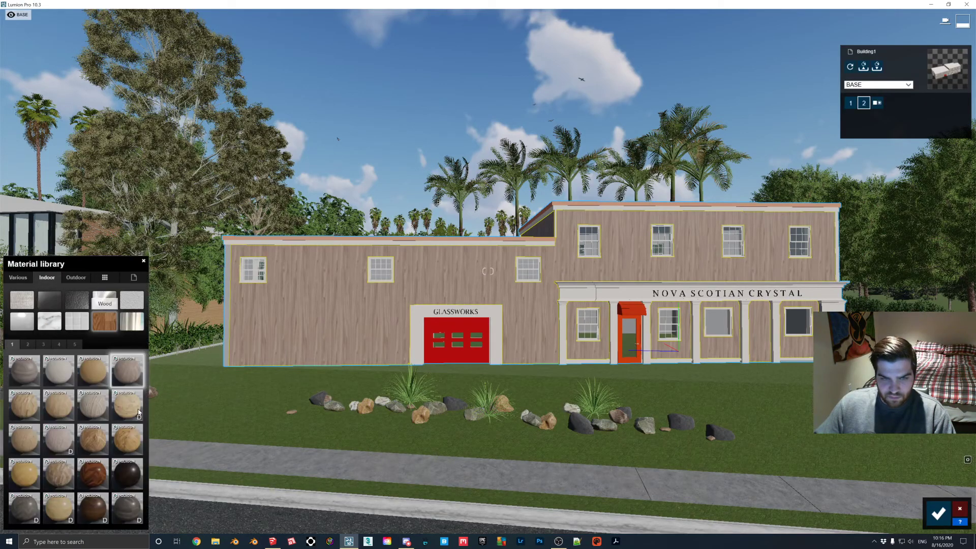
left_click(76, 280)
left_click(99, 383)
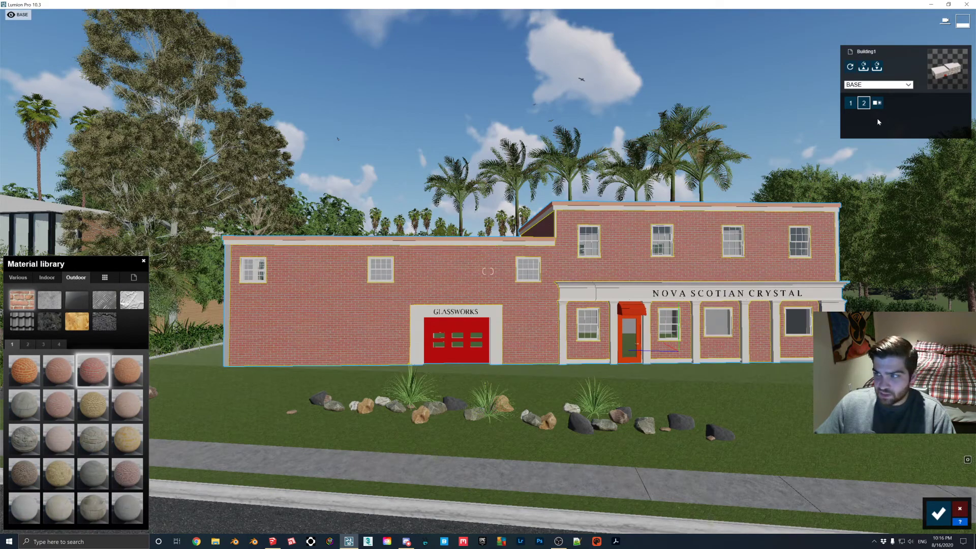
Import Building.skp as another model variation named Building3 with edges and lines off.
left_click(876, 104)
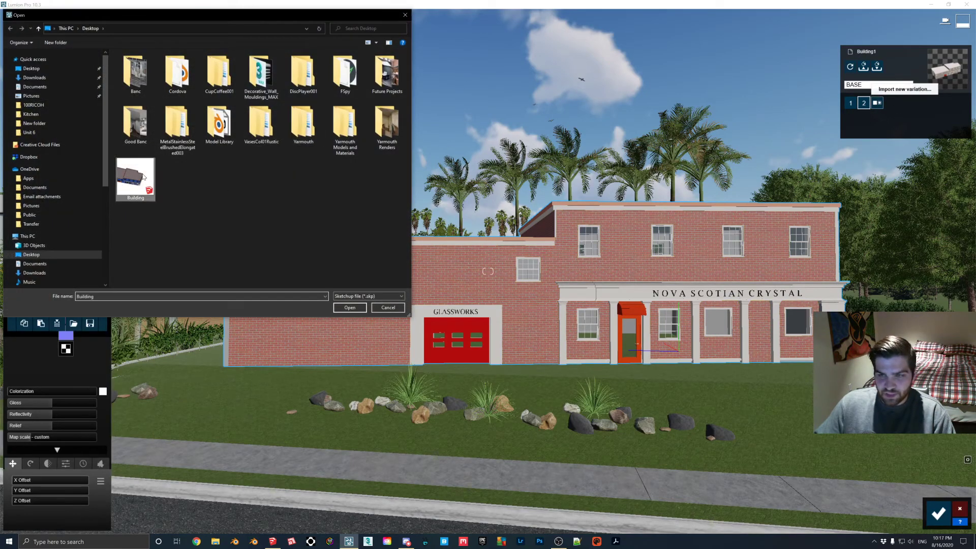
double_click(143, 177)
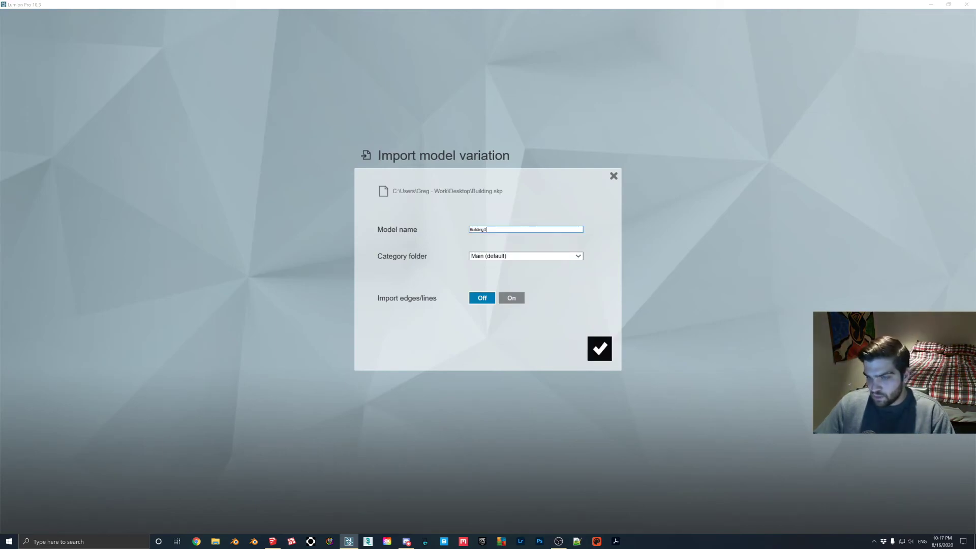
left_click(599, 356)
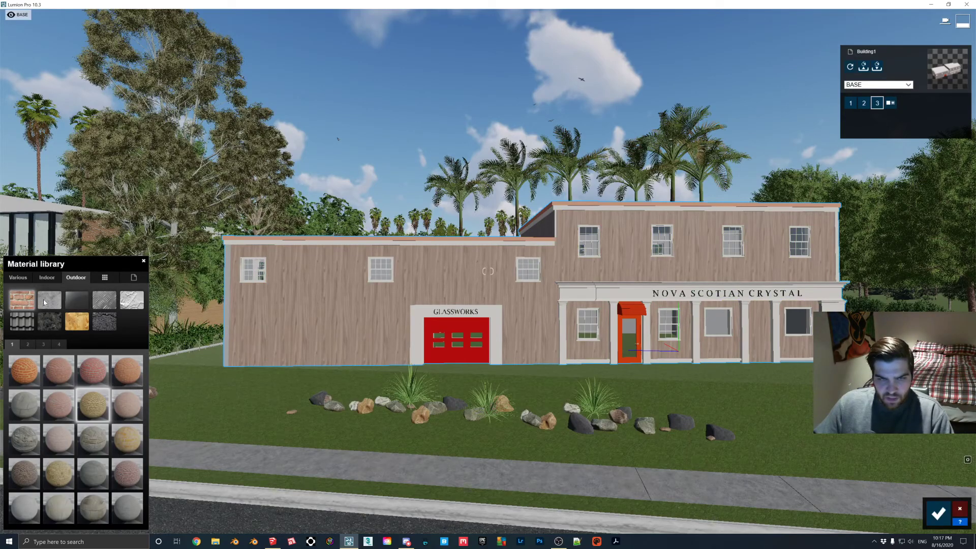
Try an outdoor roofing material on the third variation's walls and inspect the facade.
left_click(25, 321)
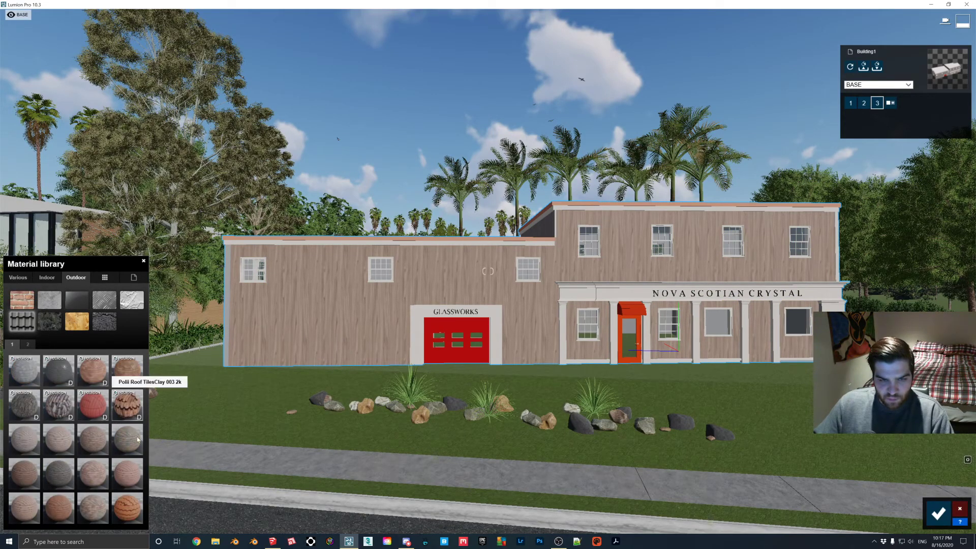
left_click(131, 447)
right_click_drag(539, 267, 575, 289)
scroll(500, 280, "up", 3)
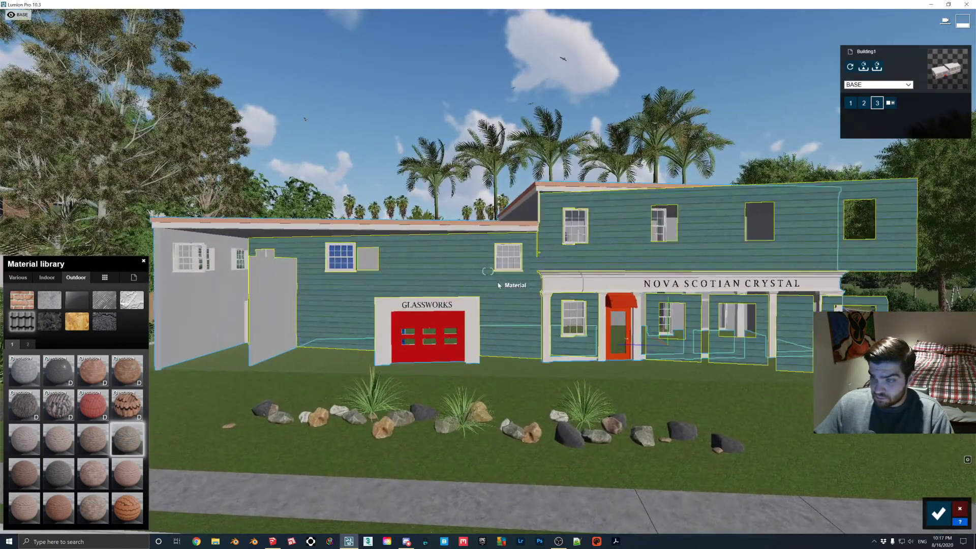
scroll(500, 289, "down", 4)
Compare the second and third variations by switching the building between them.
left_click(866, 103)
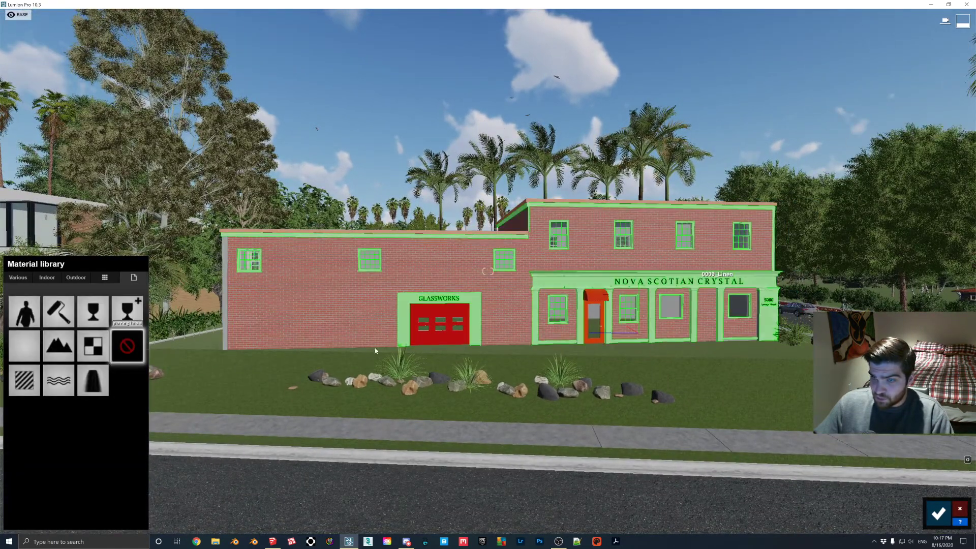
left_click(397, 342)
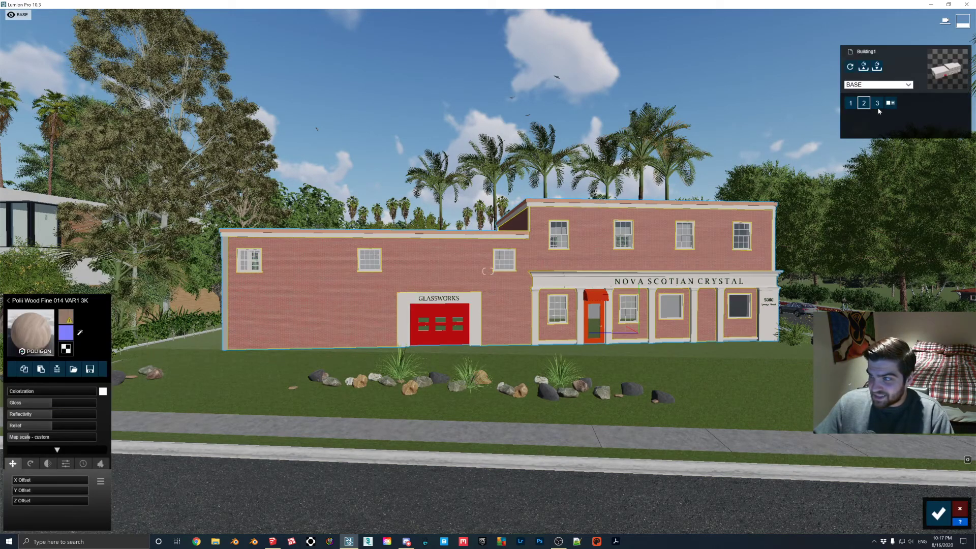
left_click(878, 107)
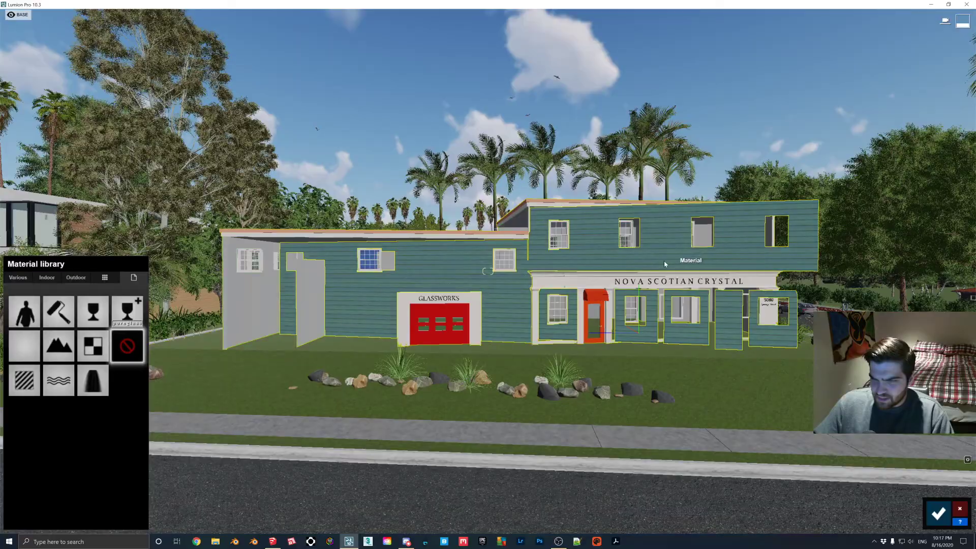
Apply the outdoor material Polii Bricks 12 3k to the third variation's siding.
key("w")
right_click_drag(655, 279, 590, 280)
key("s")
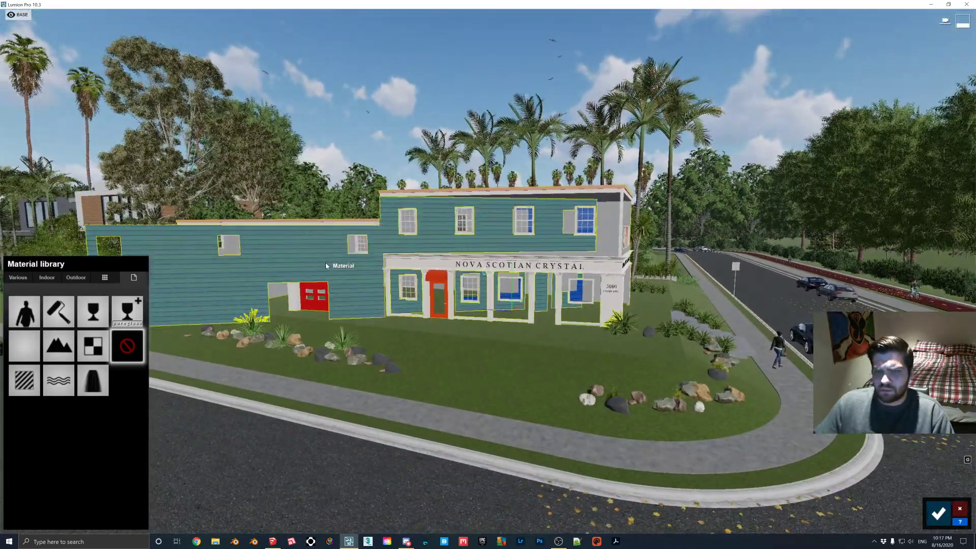
left_click(326, 263)
left_click(49, 279)
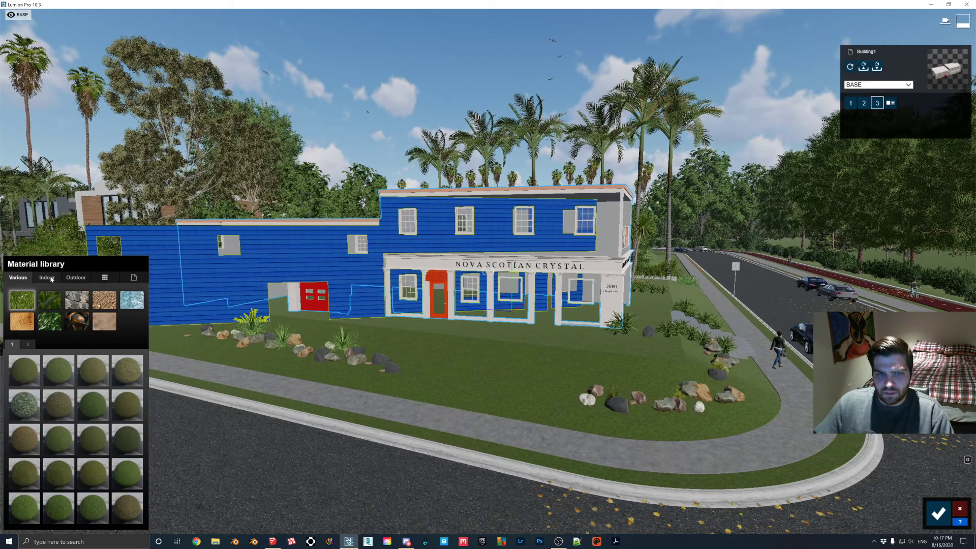
left_click(65, 279)
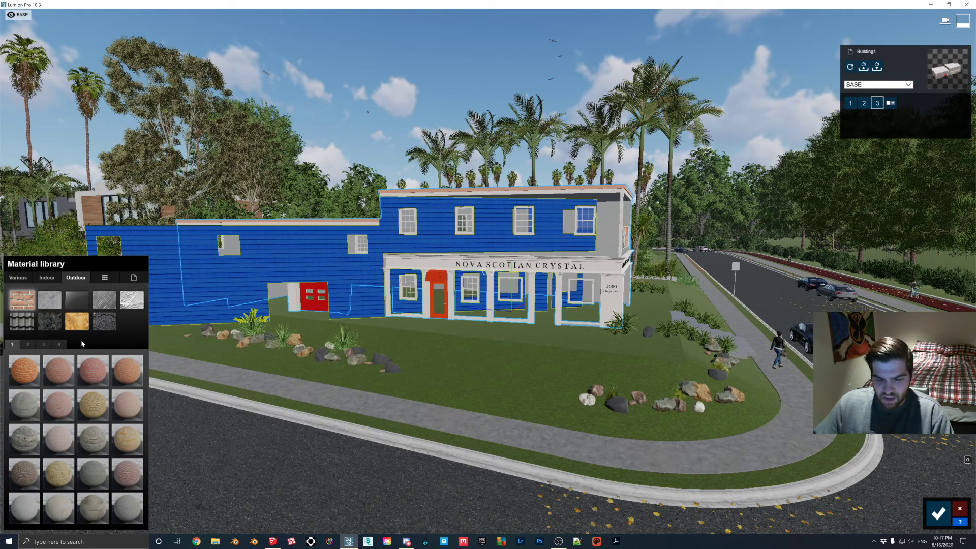
left_click(43, 345)
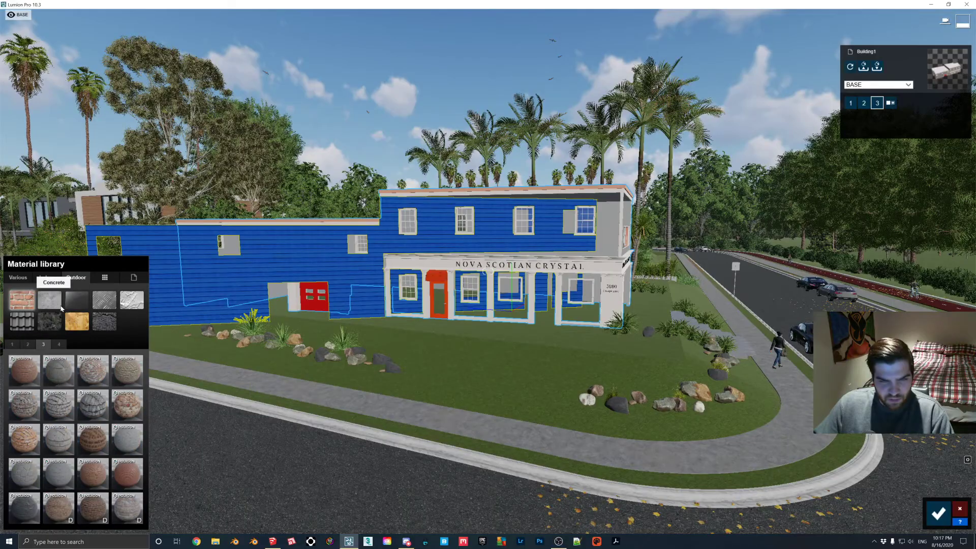
left_click(129, 412)
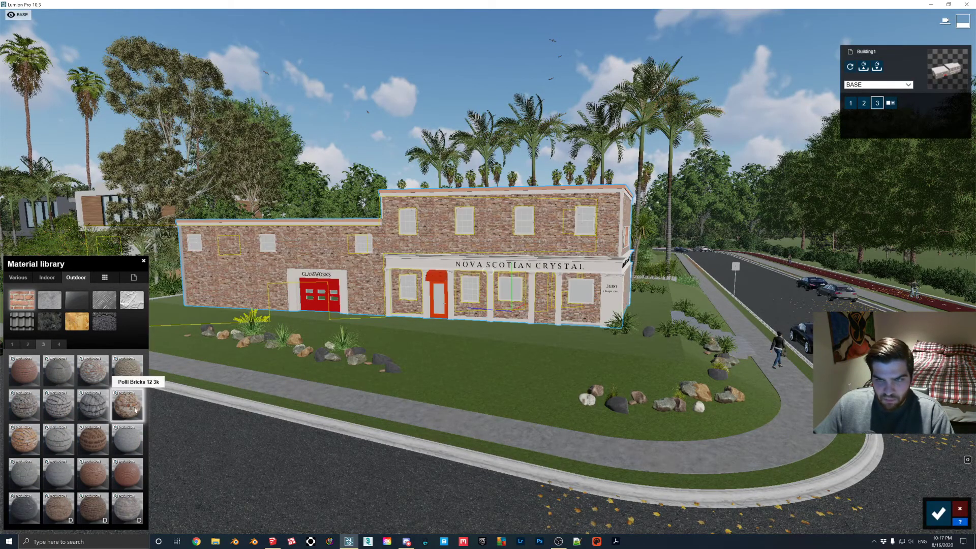
Save the third variation's brick finish and check the front facade in Photo mode before returning to Build mode.
key("w")
right_click_drag(438, 264, 468, 265)
key("s")
key("w")
left_click(26, 323)
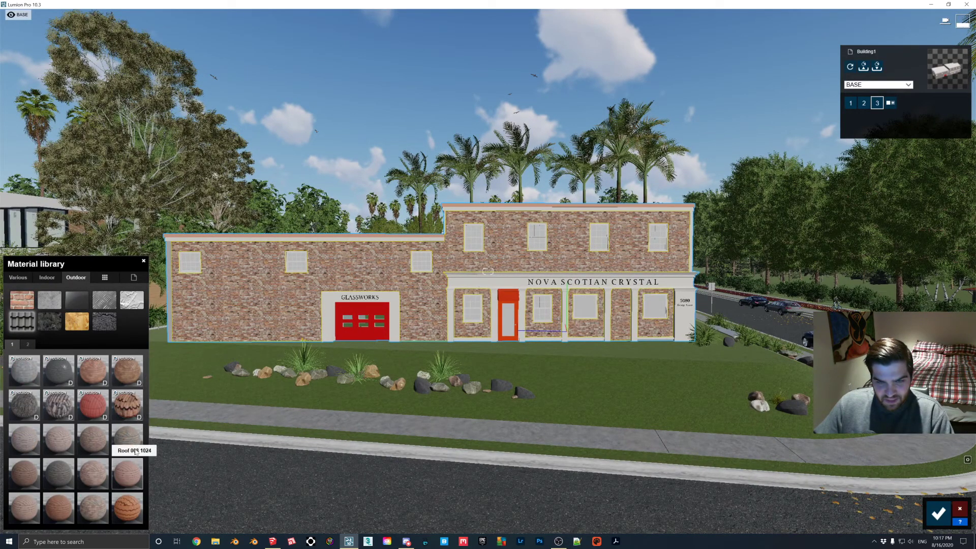
key("s")
key("w")
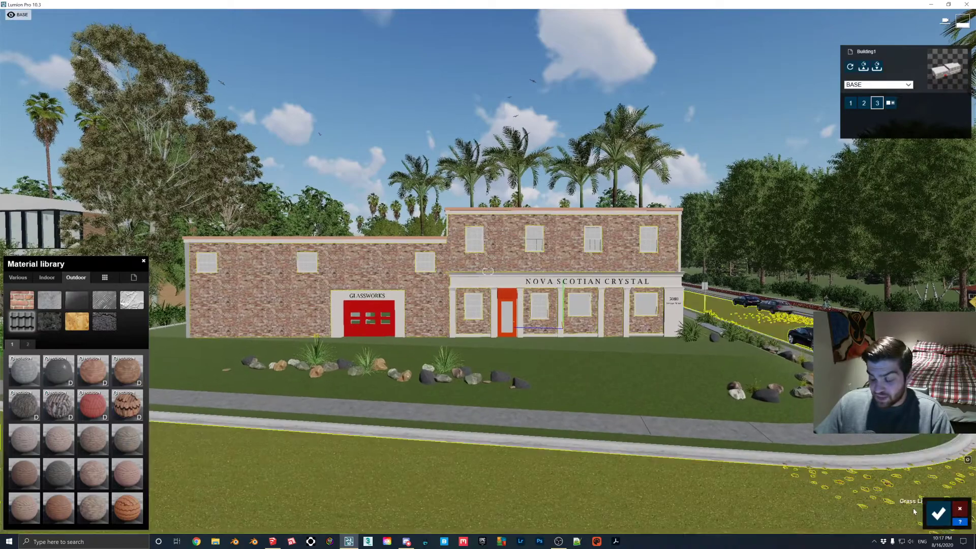
left_click(941, 510)
left_click(961, 478)
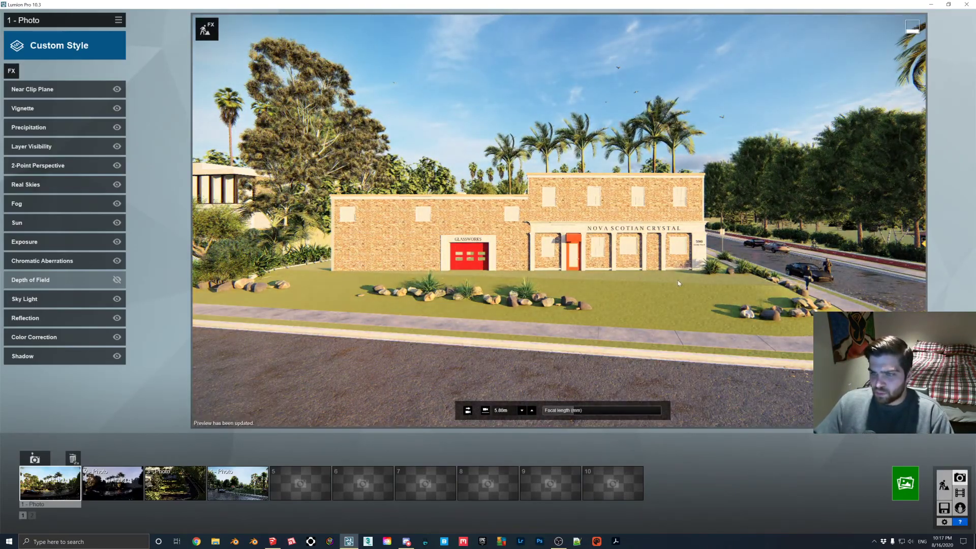
left_click(944, 486)
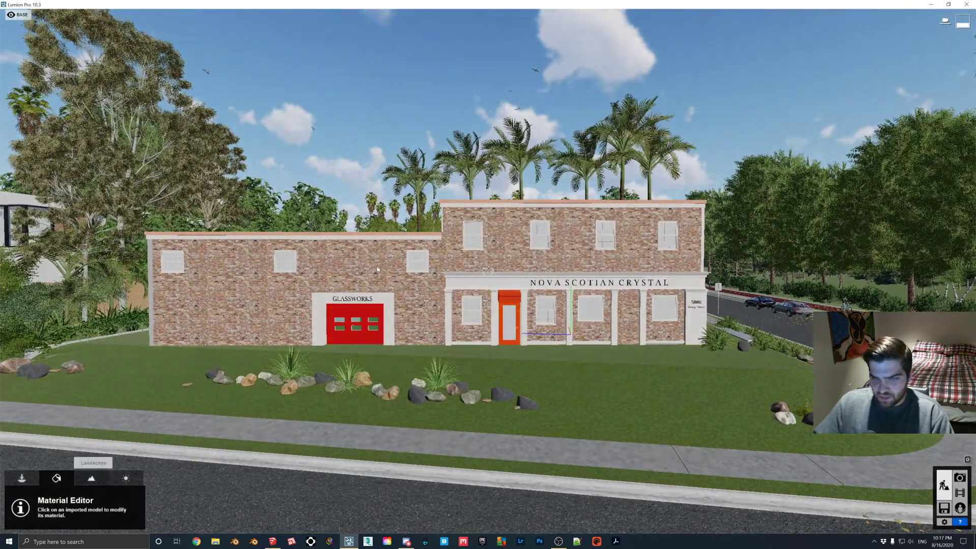
Give the garage door a Standard material and set its colorization to a saturated blue.
left_click(294, 282)
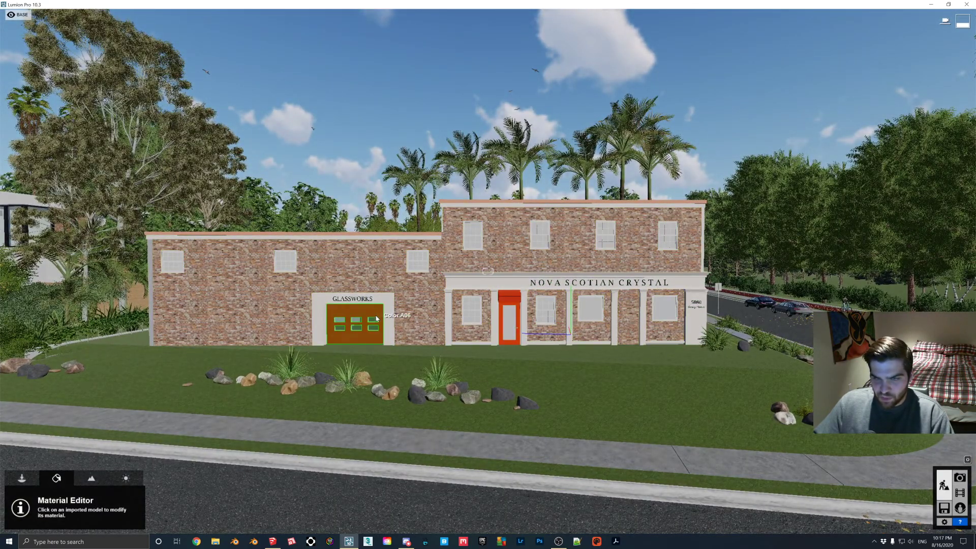
left_click(22, 386)
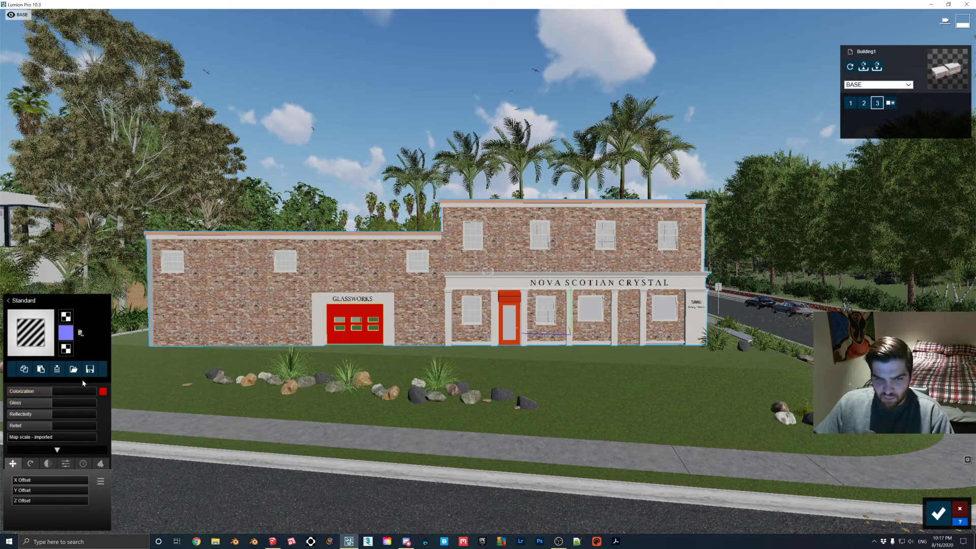
left_click(102, 392)
left_click(148, 406)
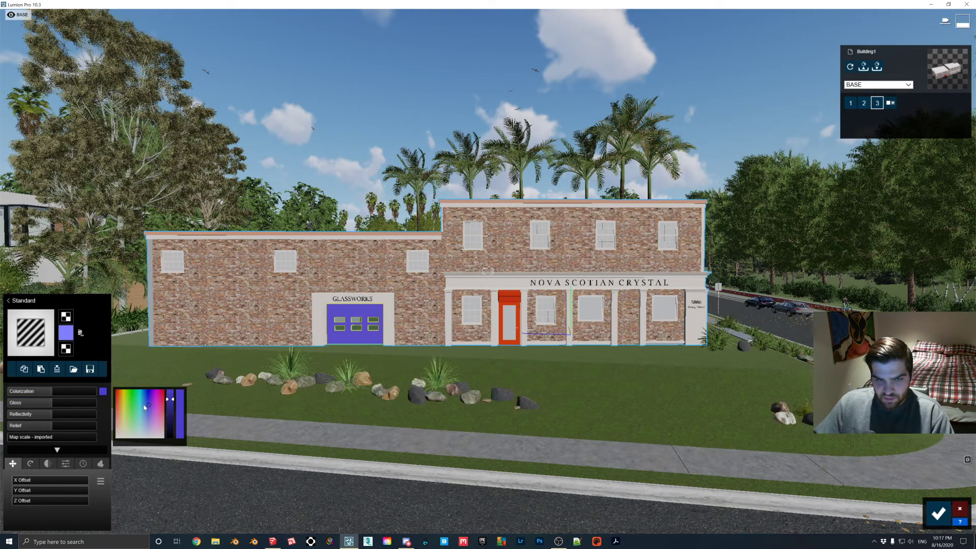
left_click(148, 391)
Copy the garage door's blue material and paste it onto the front entrance door.
left_click(15, 349)
left_click(14, 351)
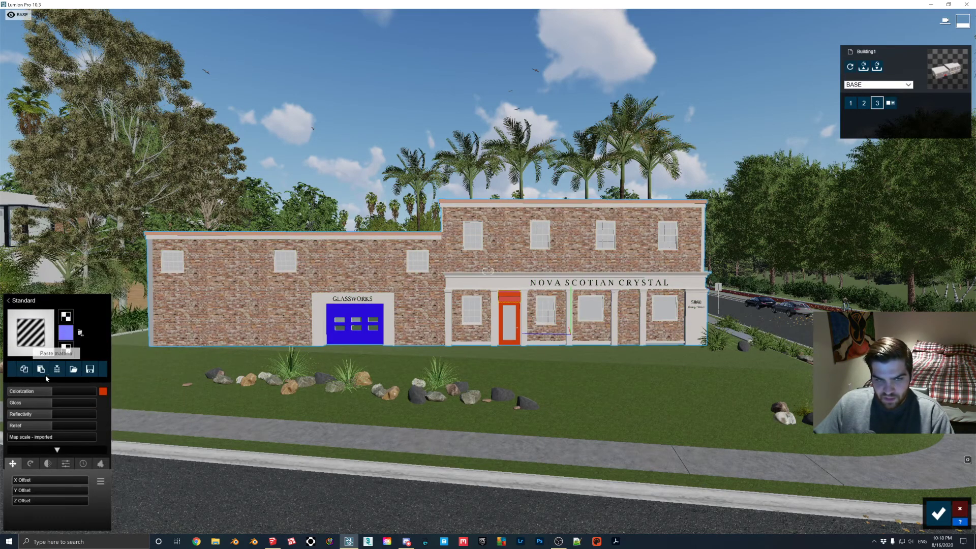
left_click(522, 321)
left_click(16, 350)
left_click(40, 370)
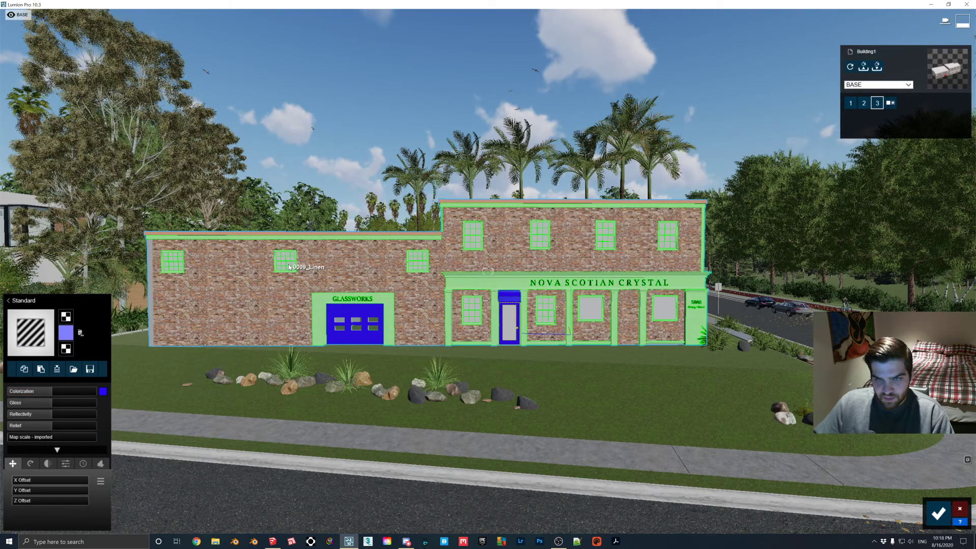
Apply a green pureglass material from the indoor glass collection to the building's window panes.
left_click(45, 283)
left_click(50, 300)
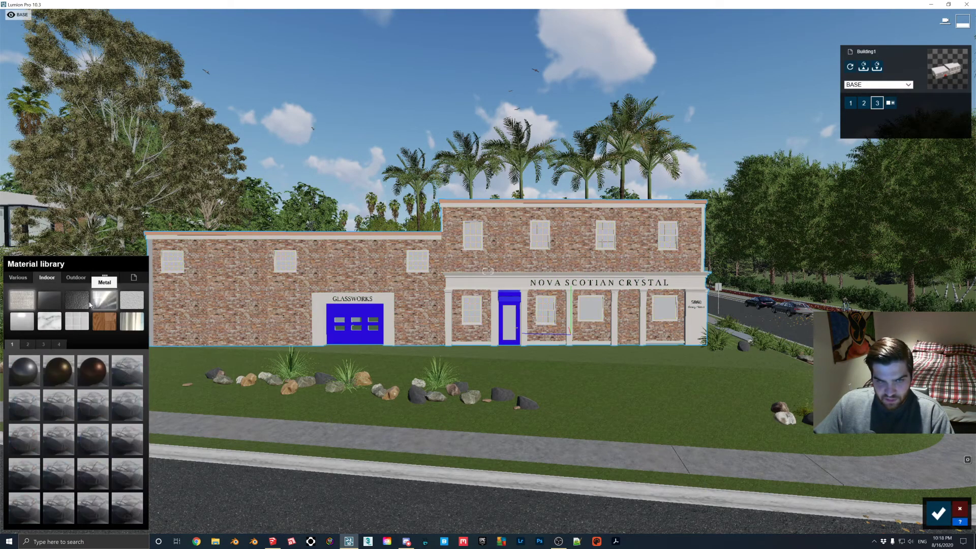
left_click(97, 381)
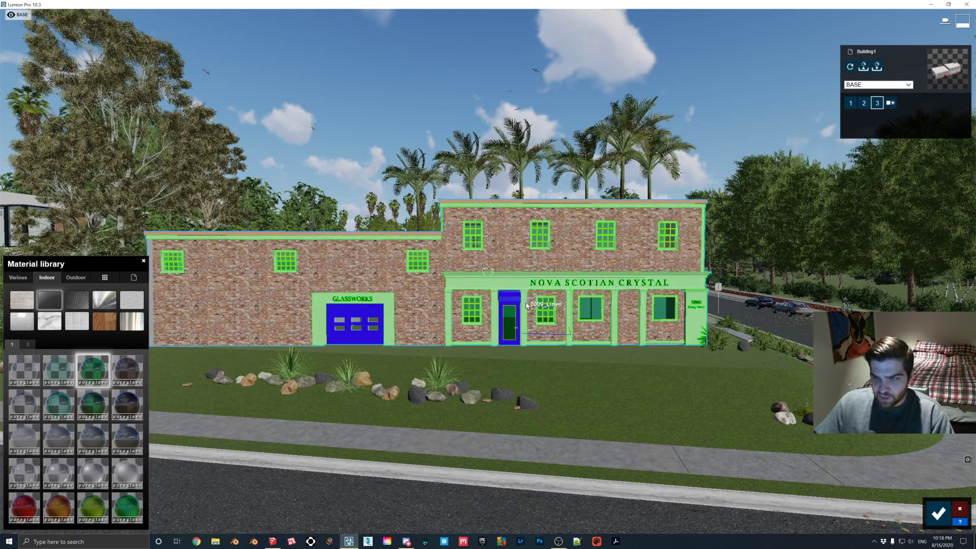
Assign the Standard material to the building's white linen trim around the windows, storefront and garage.
key("s")
key("w")
right_click_drag(470, 285, 499, 290)
left_click(514, 271)
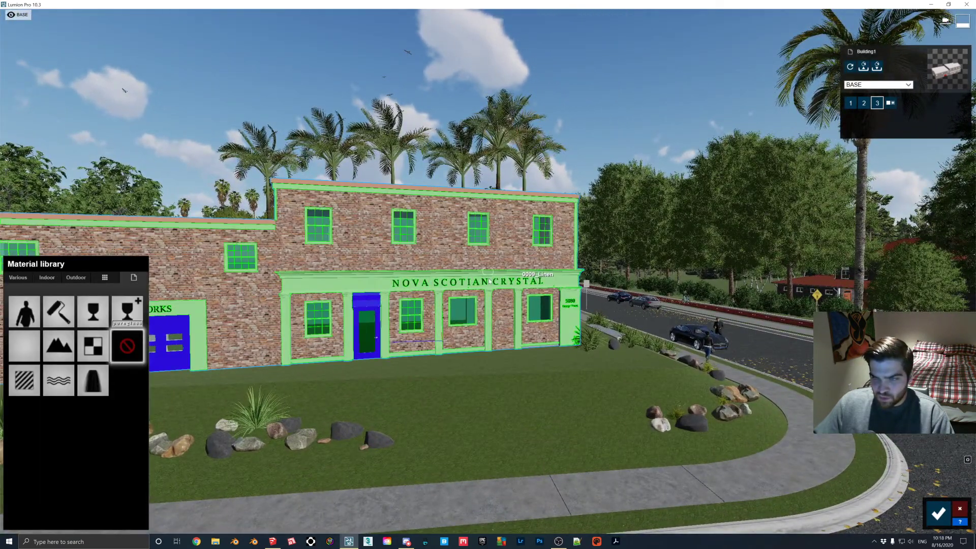
left_click(47, 278)
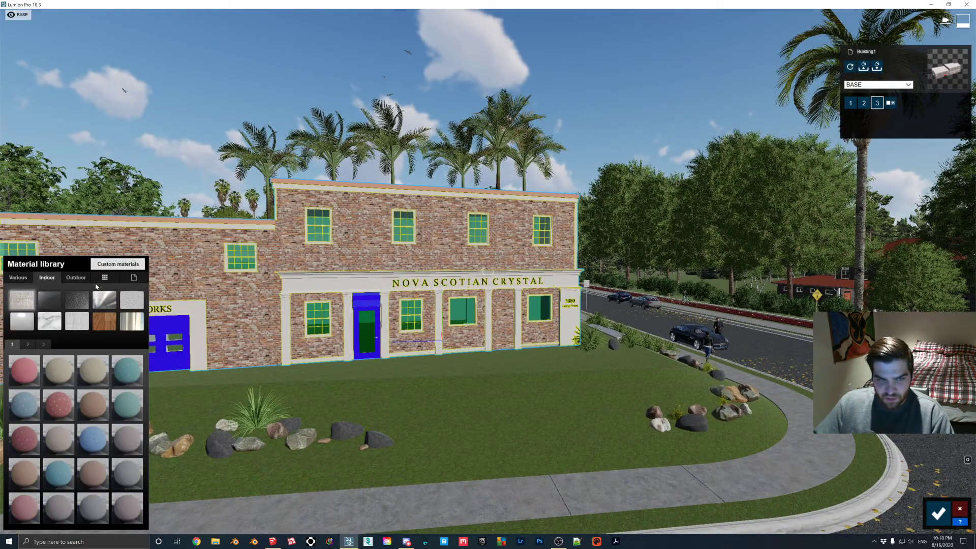
left_click(105, 277)
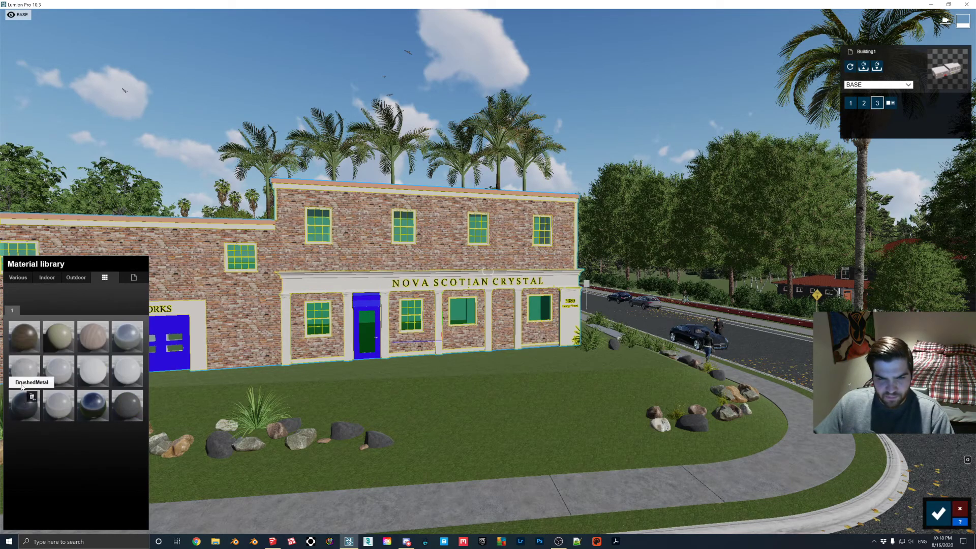
left_click(18, 277)
left_click(46, 278)
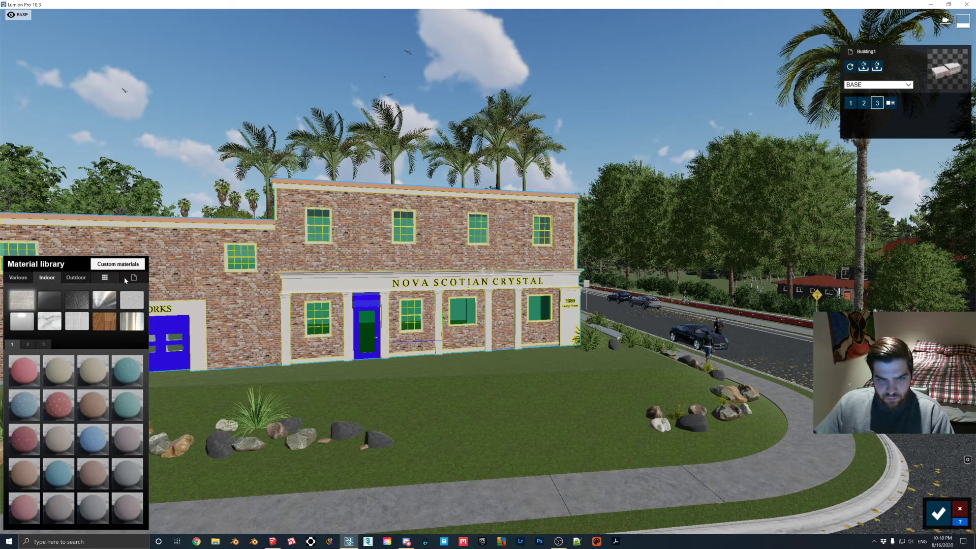
left_click(134, 277)
left_click(24, 380)
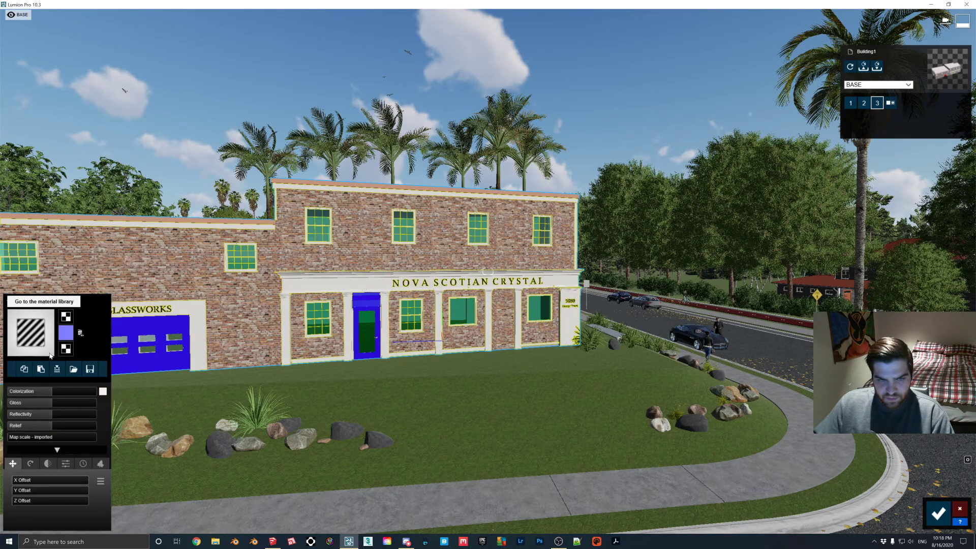
Recolour the trim orange-yellow with colorization at full strength and save the material changes.
left_click(103, 391)
left_click(102, 391)
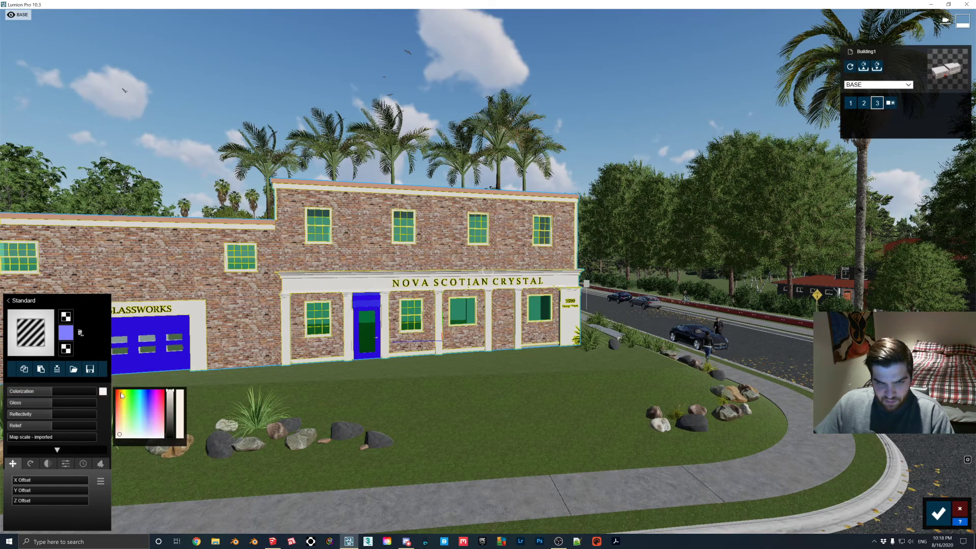
left_click(121, 391)
left_click_drag(39, 394, 97, 393)
key("s")
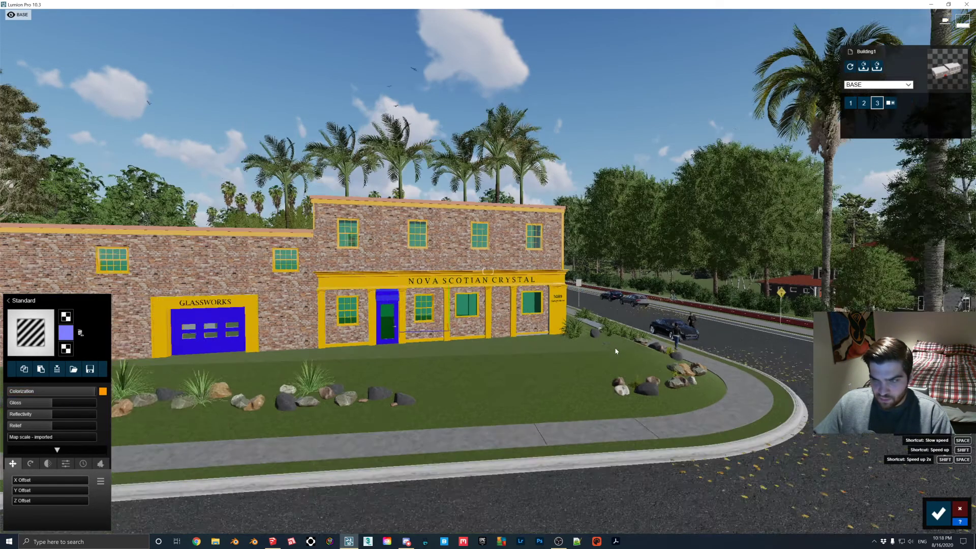
left_click(939, 514)
Import Building.skp as a new model variation named Building4 with edges and lines off.
key("a")
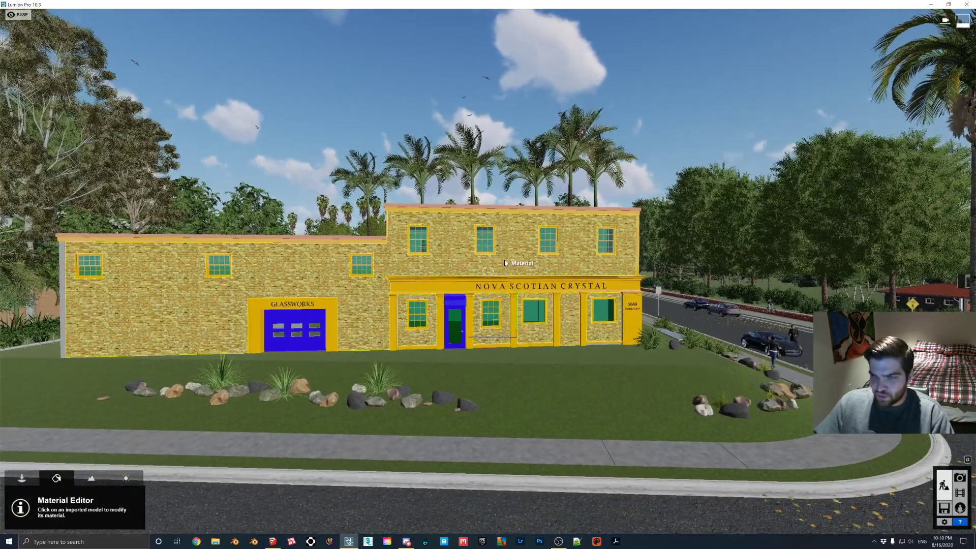
left_click(519, 269)
left_click(877, 67)
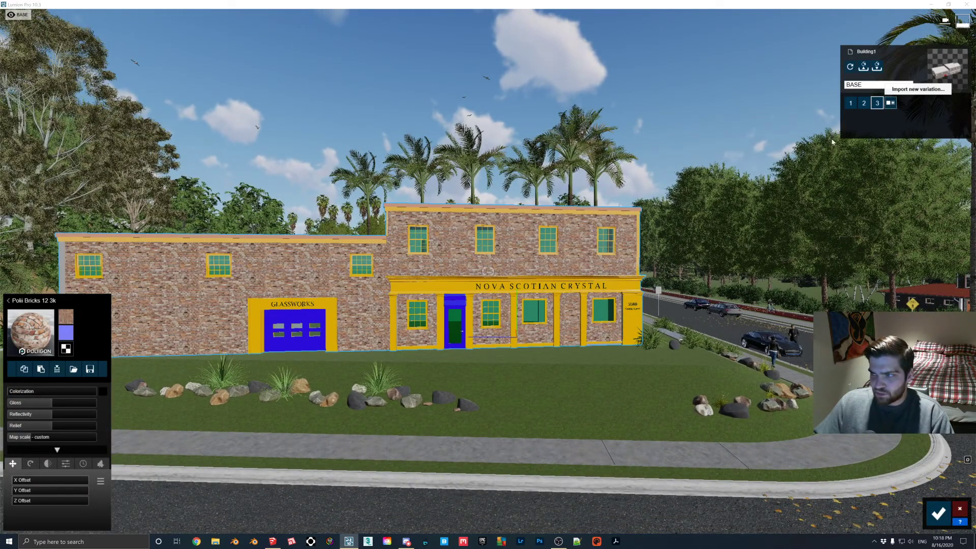
double_click(147, 177)
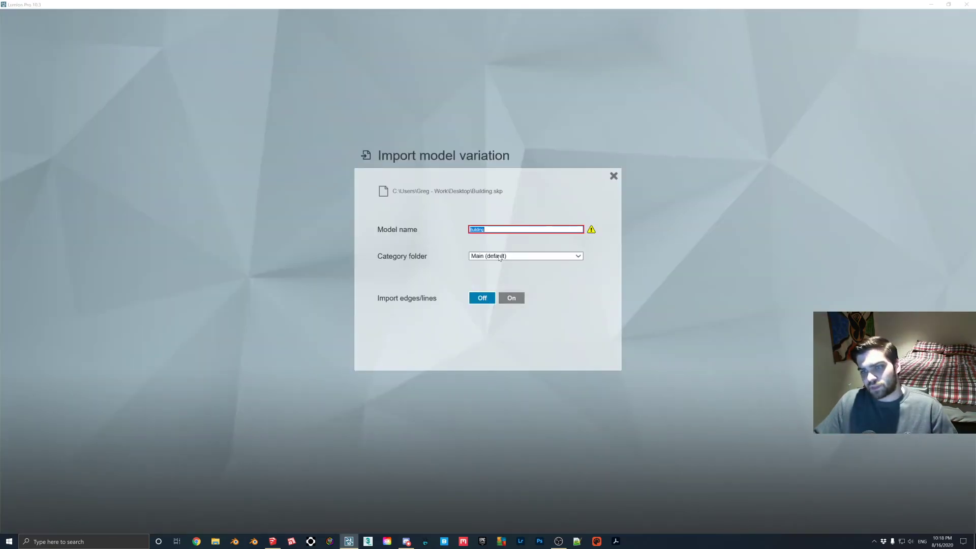
type("4")
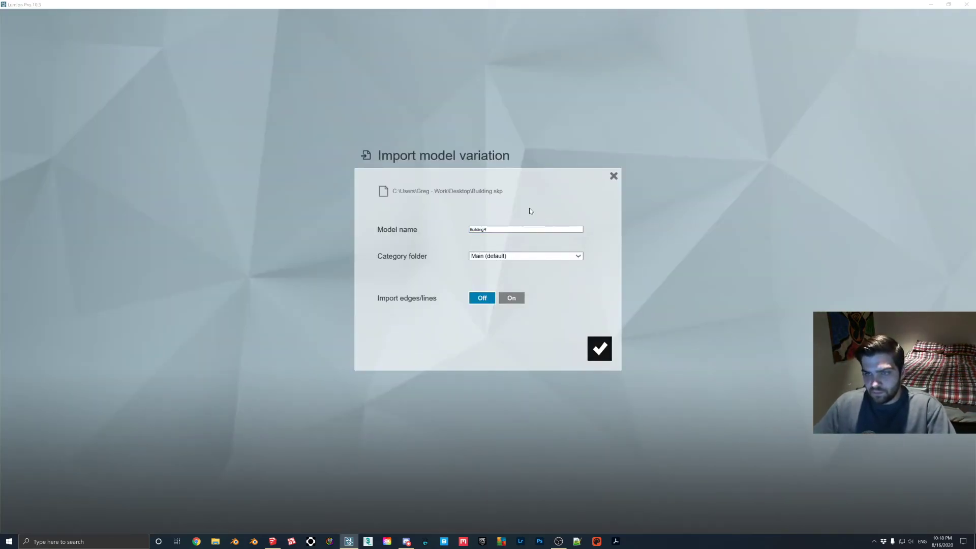
left_click(600, 348)
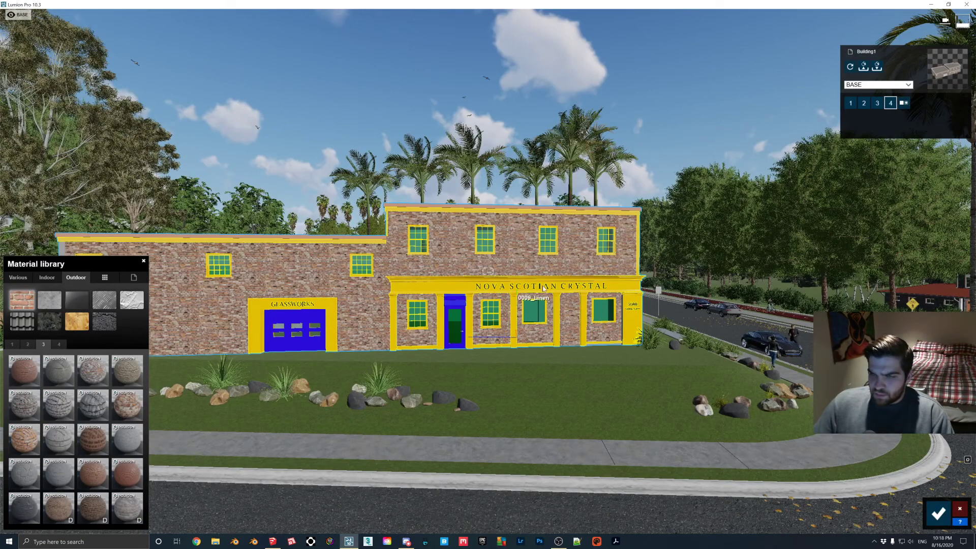
Switch the building to the third variation, save, and return it to the fourth variation.
left_click(875, 106)
left_click(938, 513)
left_click(621, 269)
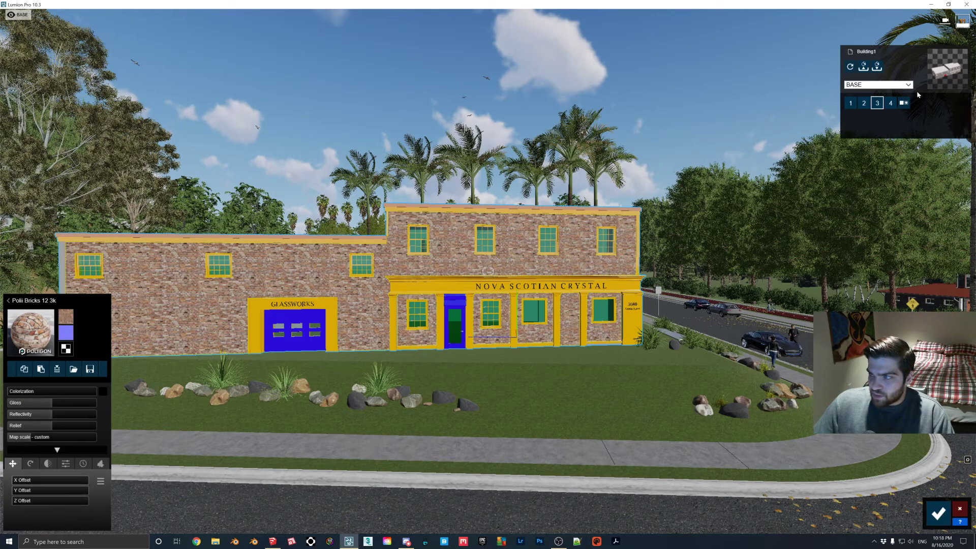
left_click(892, 105)
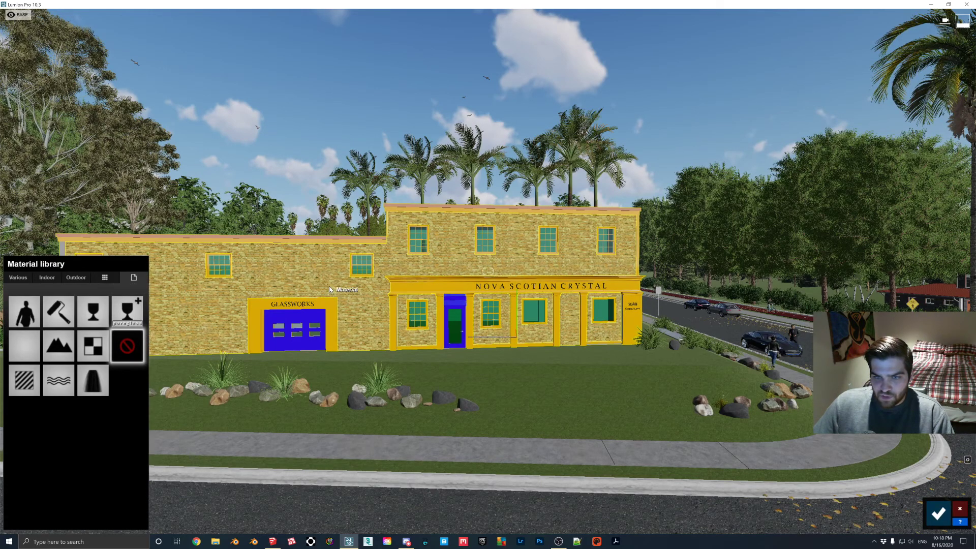
Restore the fourth variation's imported look by applying the Standard material to its surfaces, and save.
left_click(349, 290)
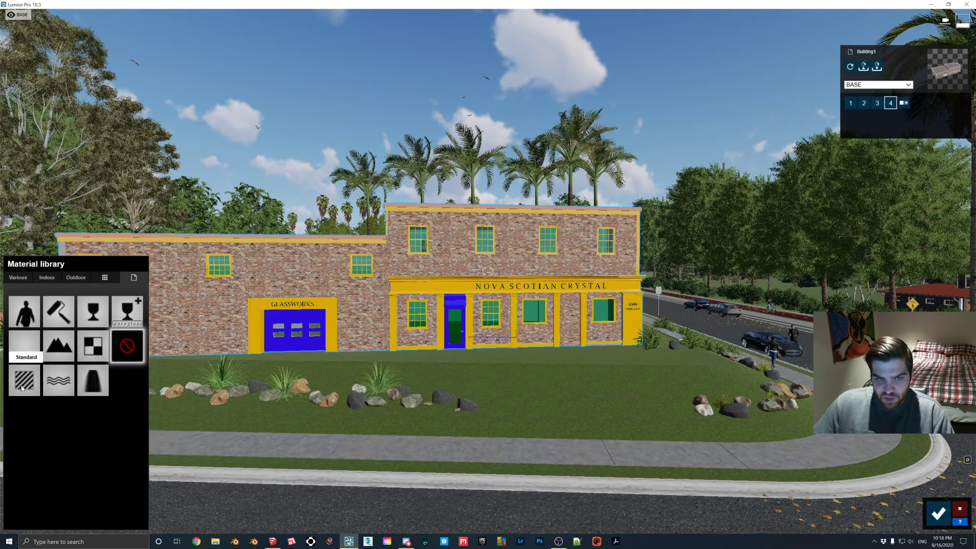
left_click(24, 381)
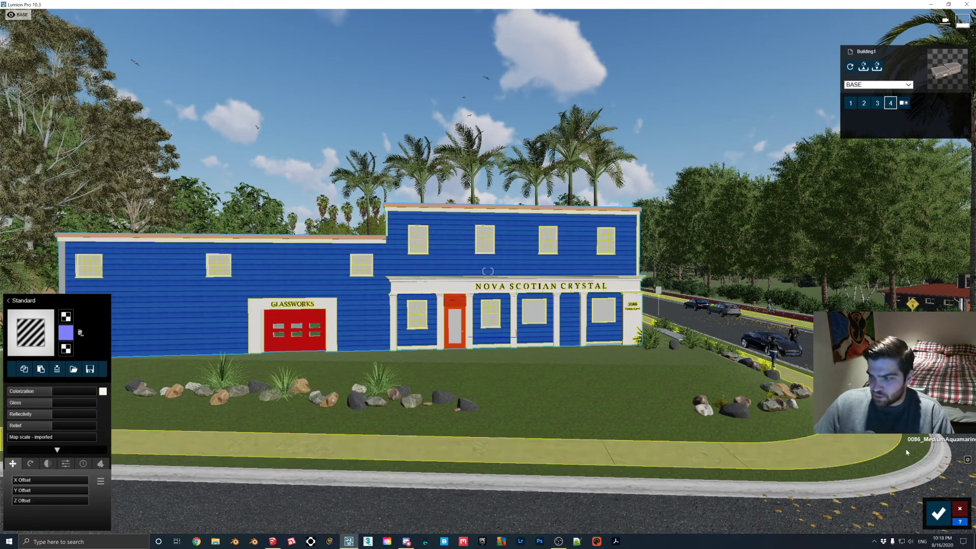
left_click(938, 514)
Compare all four variations by switching the building through variations 1, 2, 3 and 4 in object placement mode.
key("s")
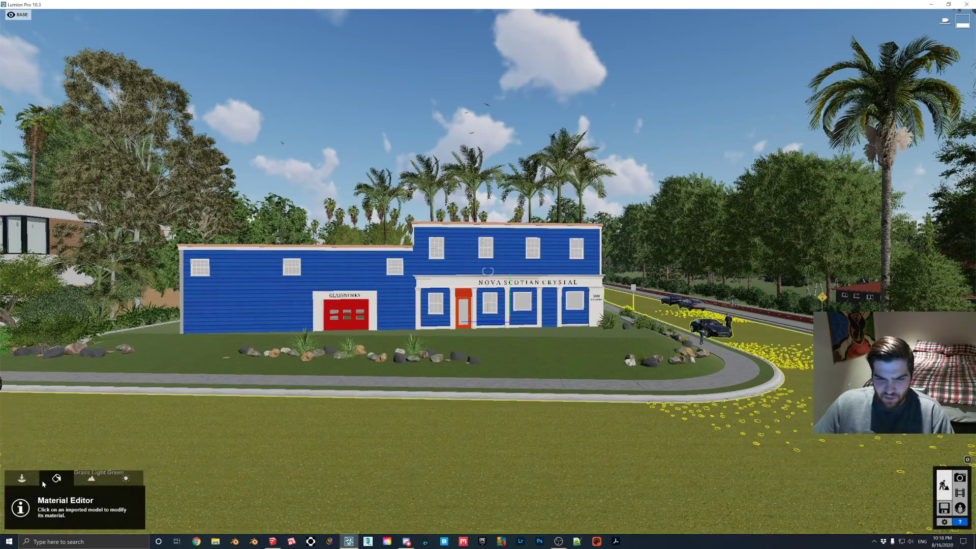
left_click(28, 481)
left_click(851, 103)
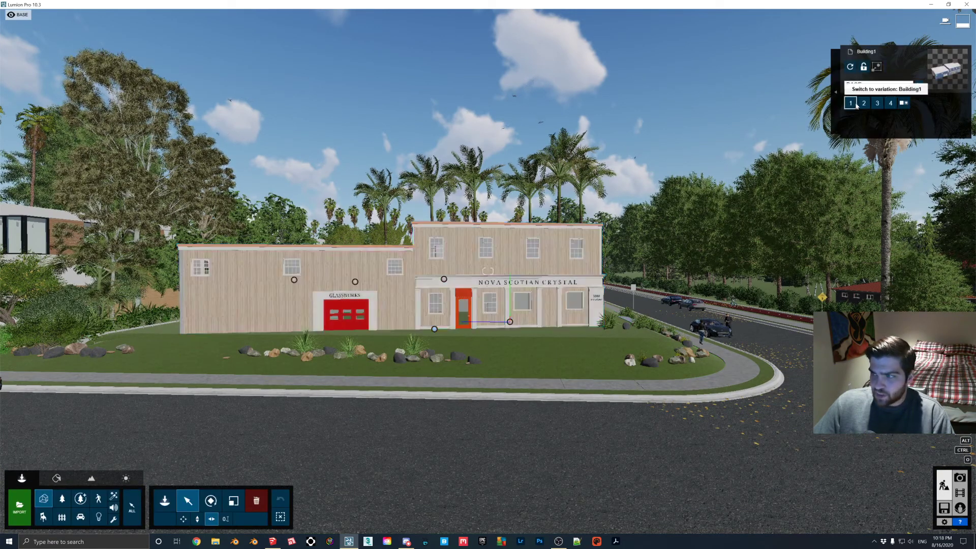
left_click(864, 103)
left_click(877, 103)
left_click(890, 102)
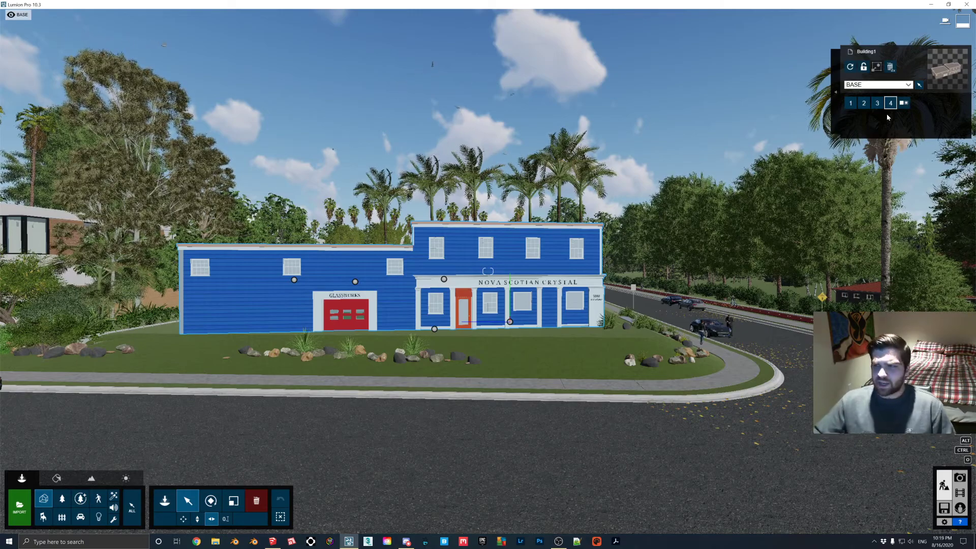
Import AI51_001_bookcase.fbx from the model library as a new variation of the building, with animations and edges/lines off.
left_click(904, 103)
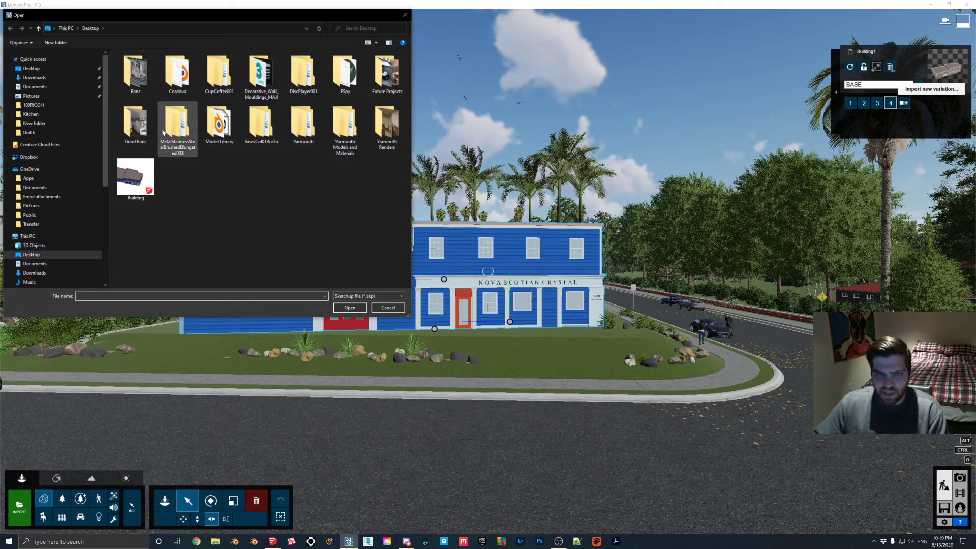
double_click(165, 75)
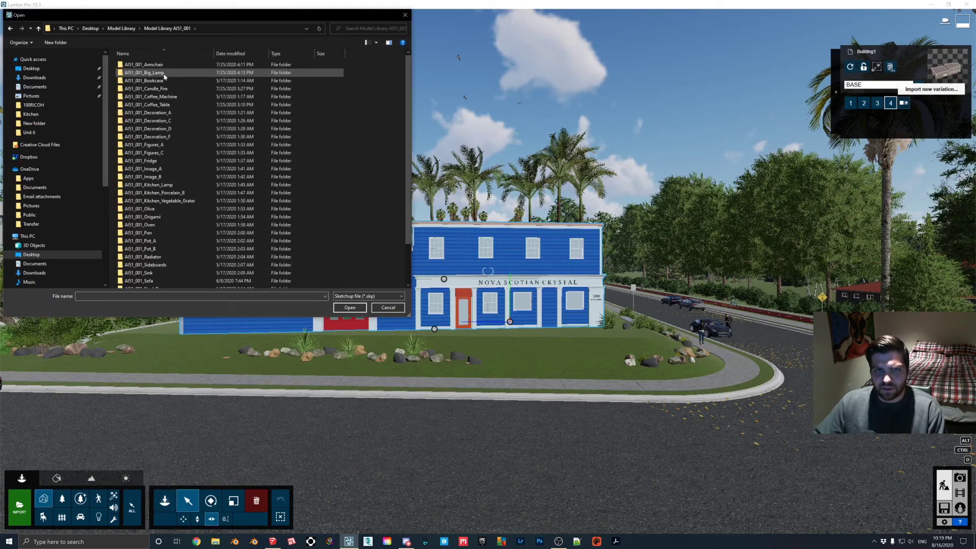
double_click(152, 80)
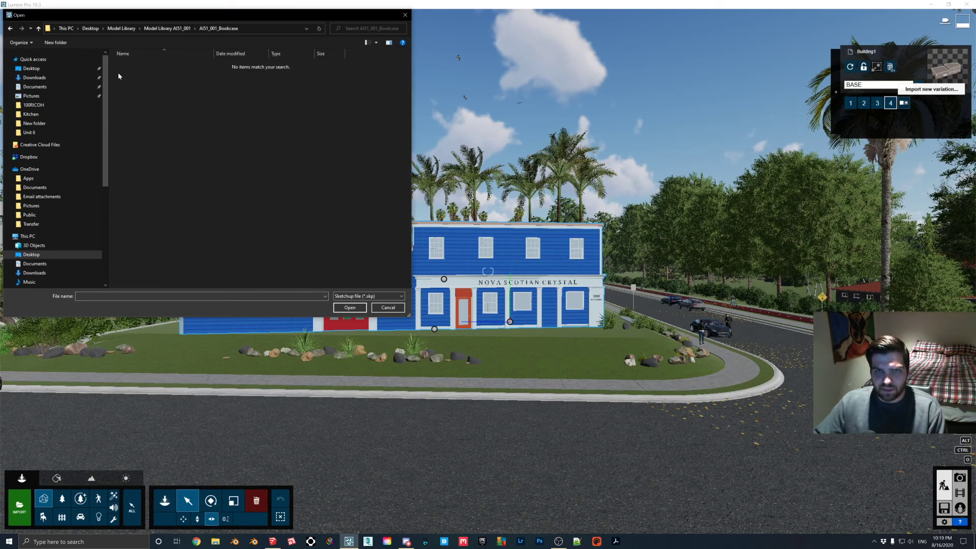
left_click(369, 296)
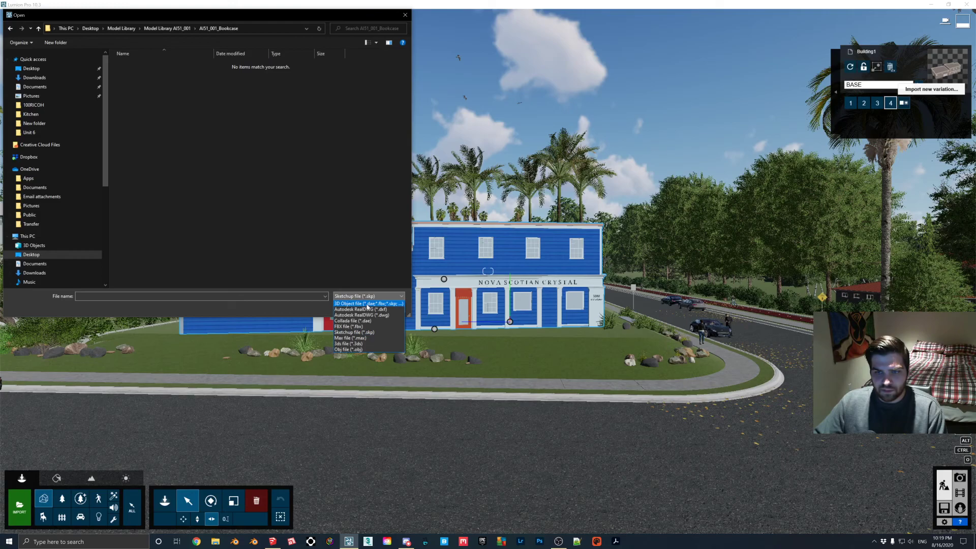
left_click(368, 308)
double_click(158, 67)
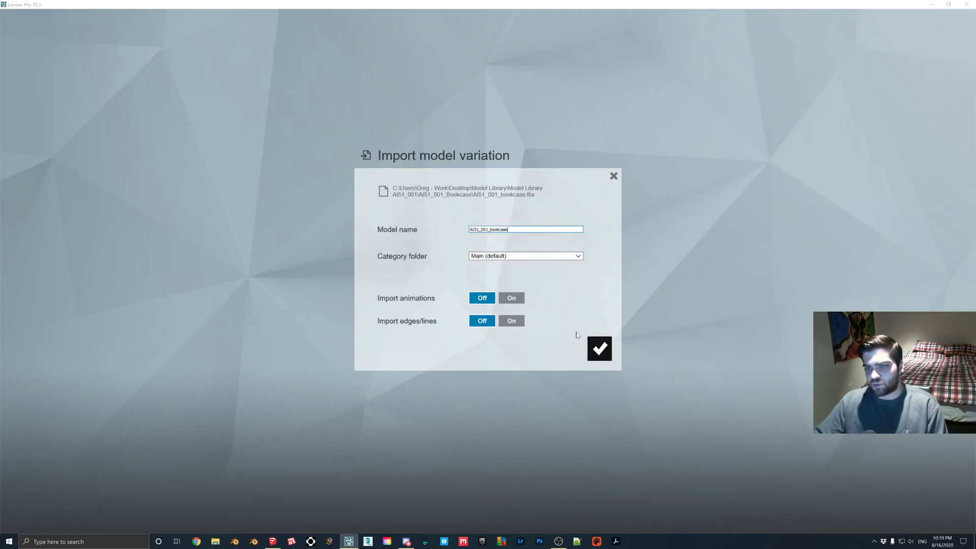
left_click(596, 350)
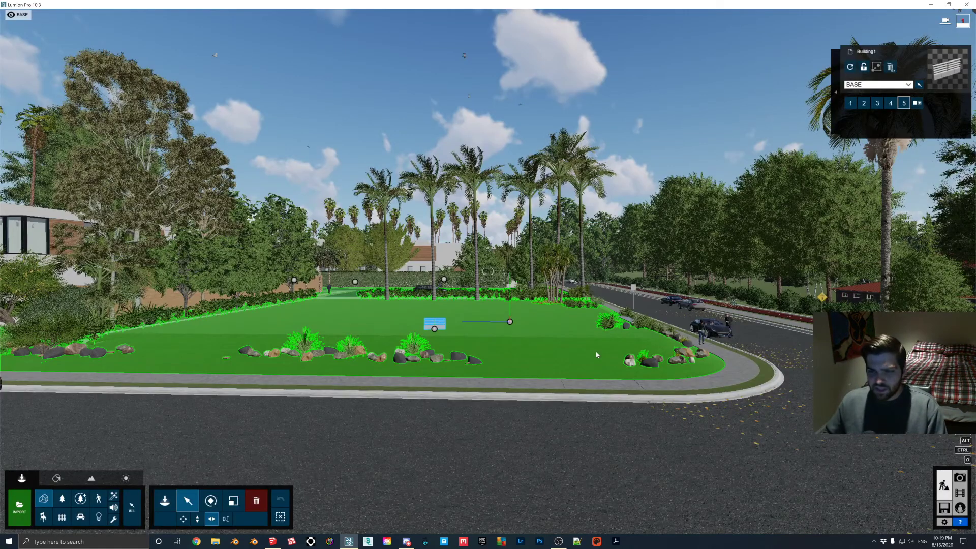
Try enlarging the bookcase variation with the Scale tool, and scale it back down to its small size.
key("w")
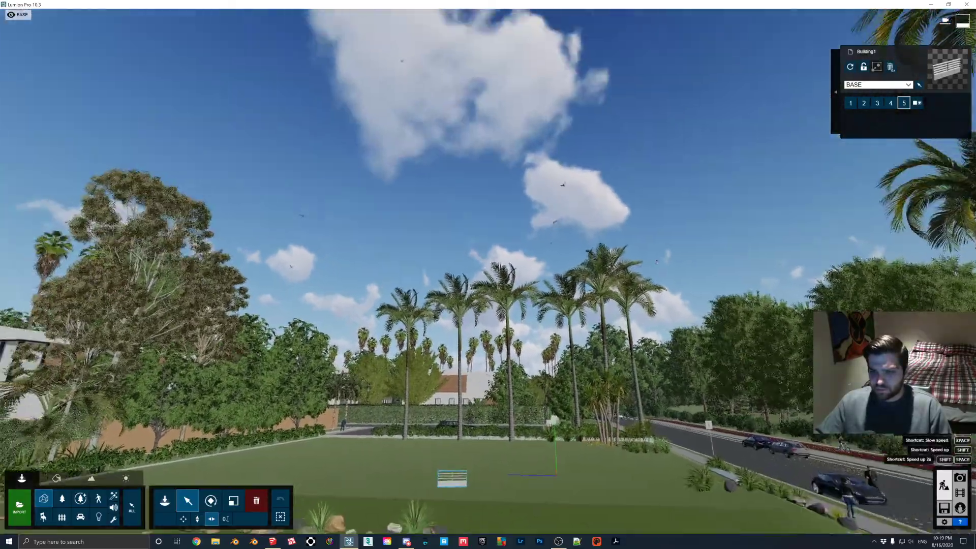
key("s")
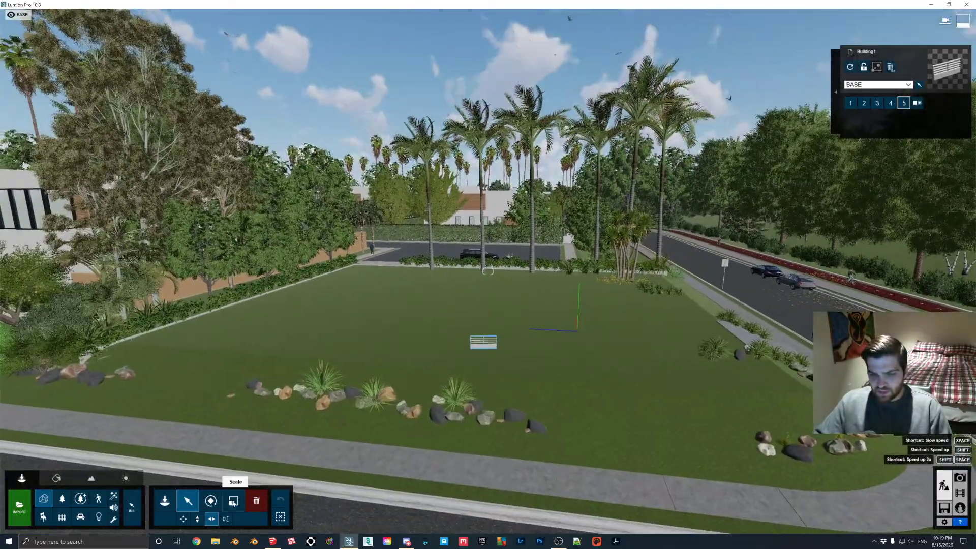
left_click(233, 501)
left_click_drag(484, 350, 616, 214)
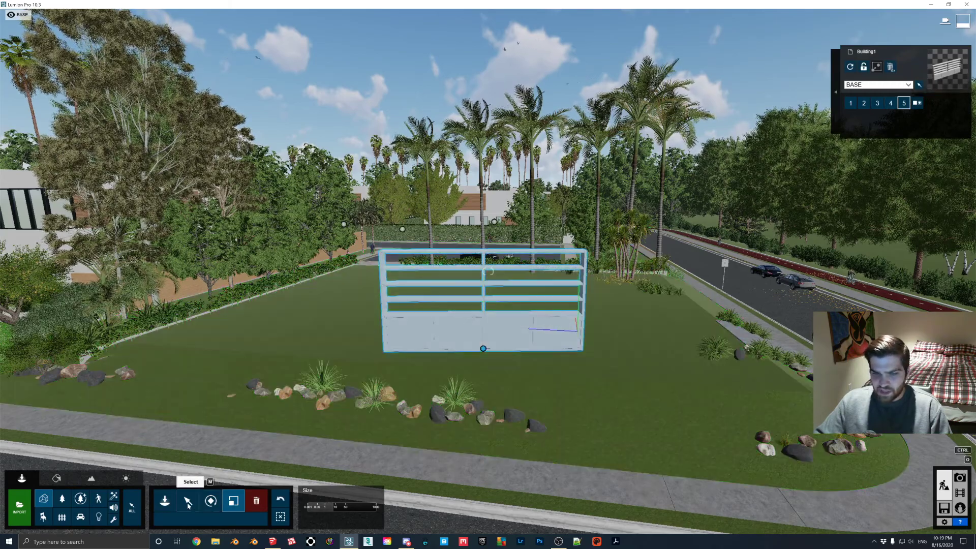
left_click(188, 501)
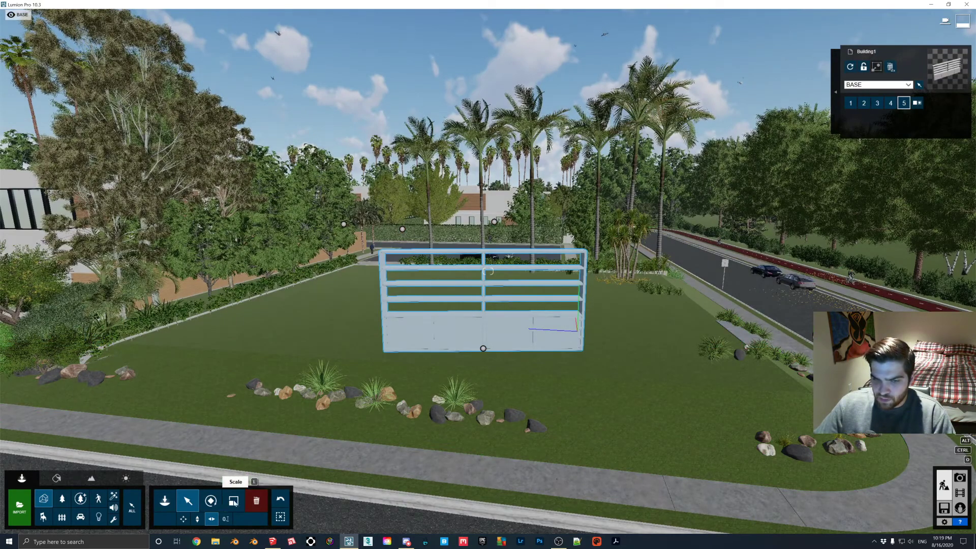
left_click(234, 501)
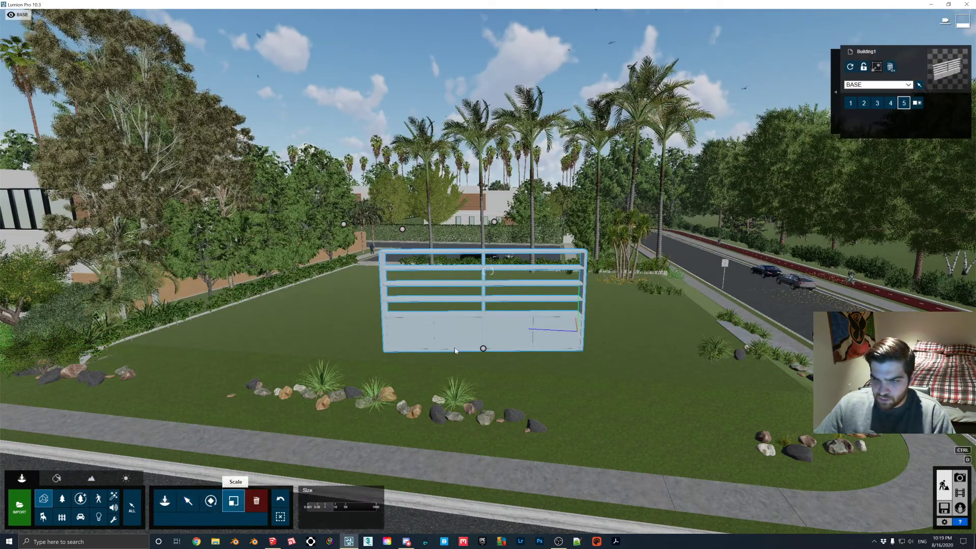
left_click_drag(330, 510, 327, 509)
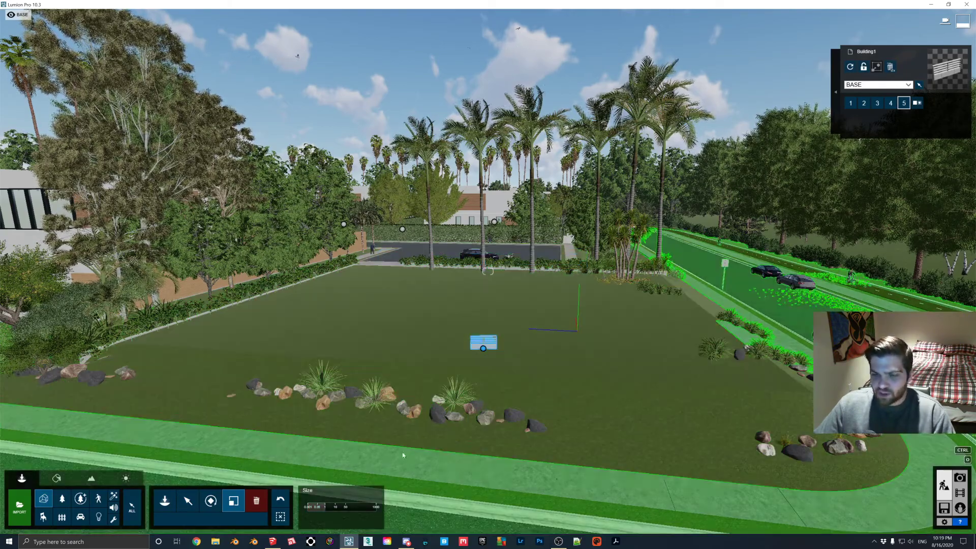
Inspect the bookcase on the lot and switch the building back to variation 1.
key("w")
right_click_drag(516, 342, 515, 391)
key("ctrl")
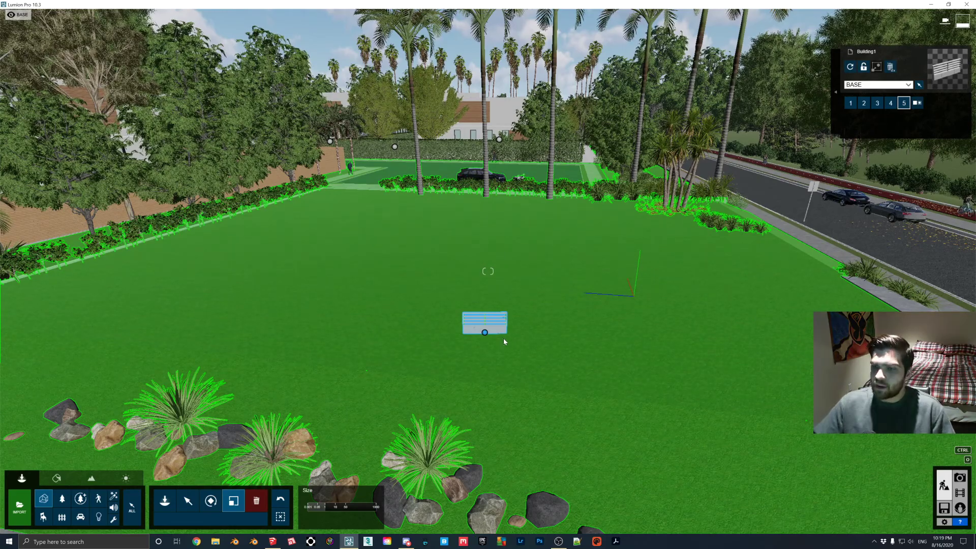
key("s")
key("ctrl")
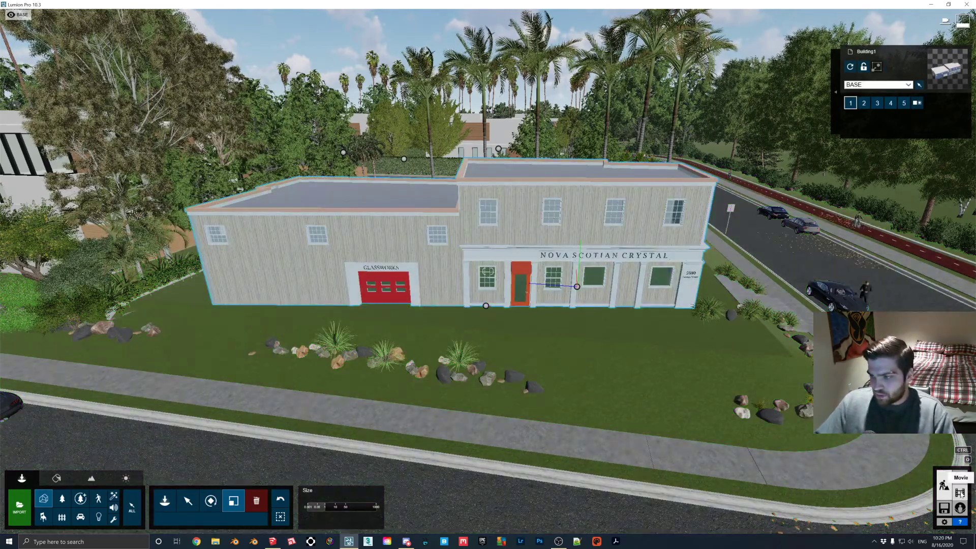
Switch to movie mode and apply the Realistic style to the third clip.
left_click(960, 493)
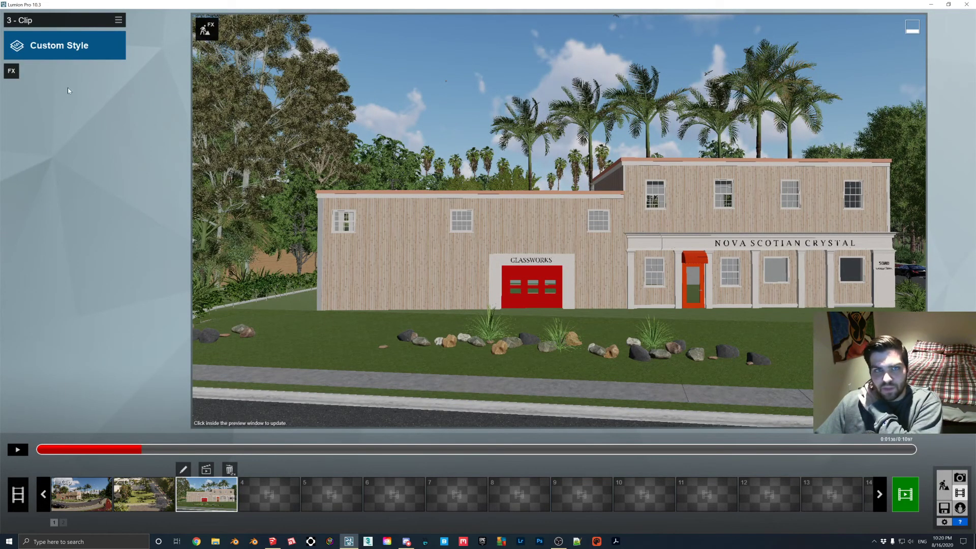
left_click(65, 47)
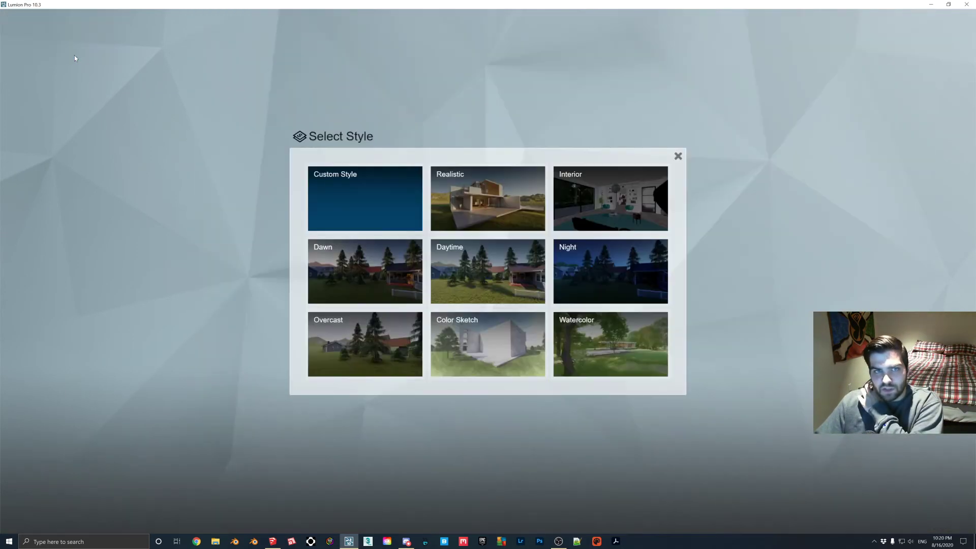
left_click(480, 214)
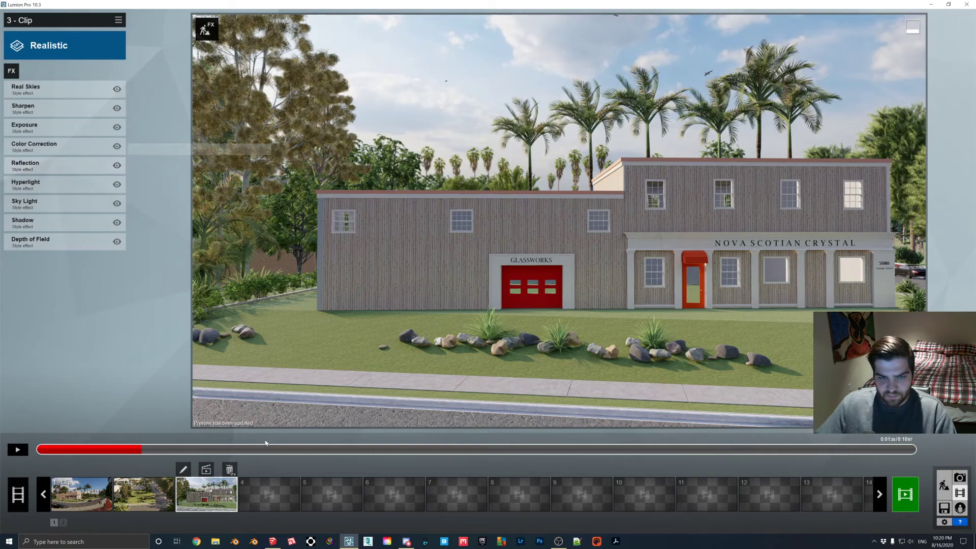
Add the Variation Control effect from the Objects category to the third clip.
left_click(16, 71)
left_click(349, 219)
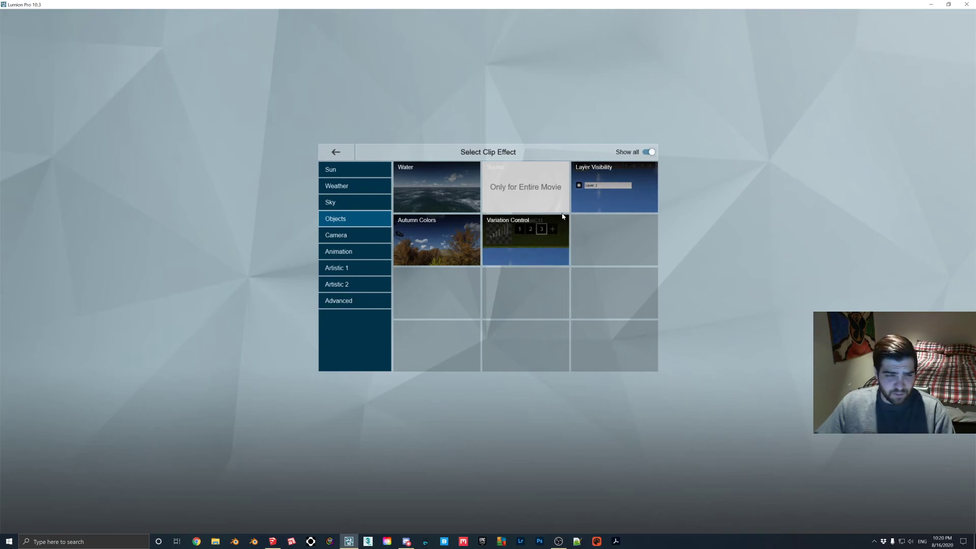
left_click(535, 249)
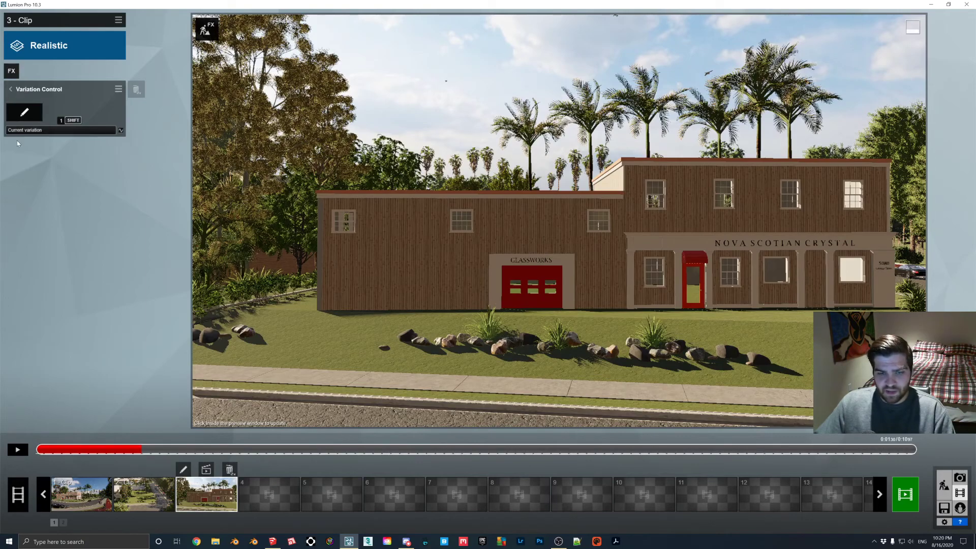
Move to the start of the clip and assign the Nova Scotian Crystal building as the Variation Control effect's target.
left_click_drag(61, 450, 36, 449)
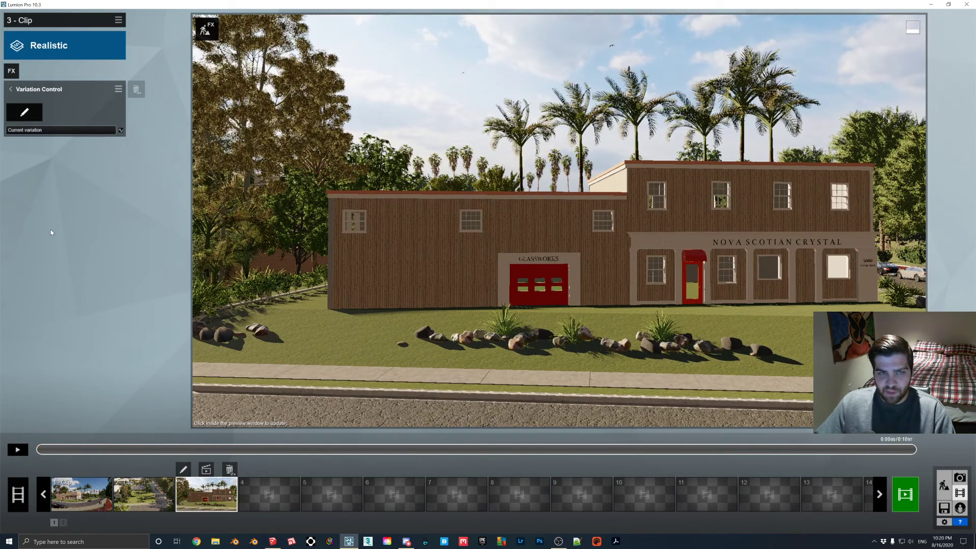
left_click(24, 112)
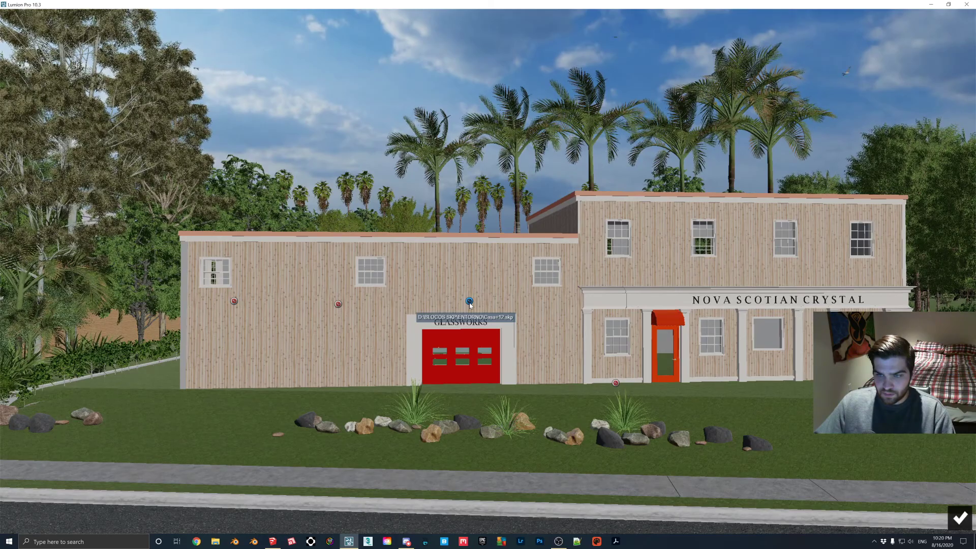
scroll(470, 305, "down", 1)
scroll(469, 304, "up", 3)
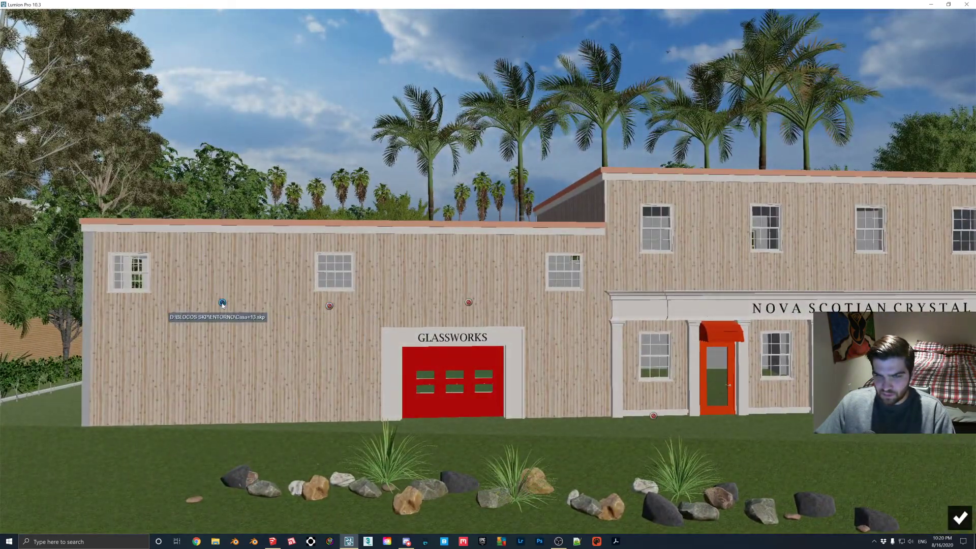
right_click_drag(222, 305, 328, 324)
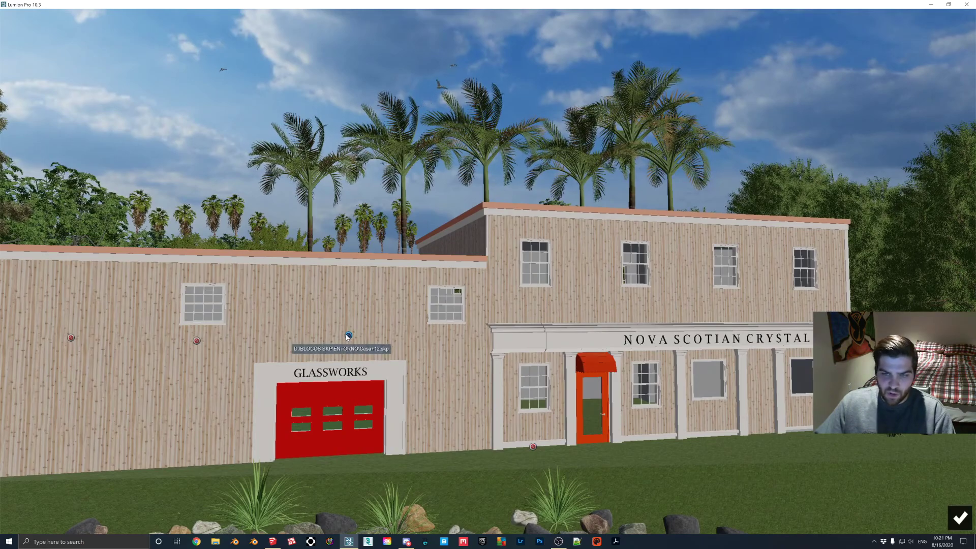
left_click(535, 451)
key("s")
right_click_drag(746, 420, 715, 417)
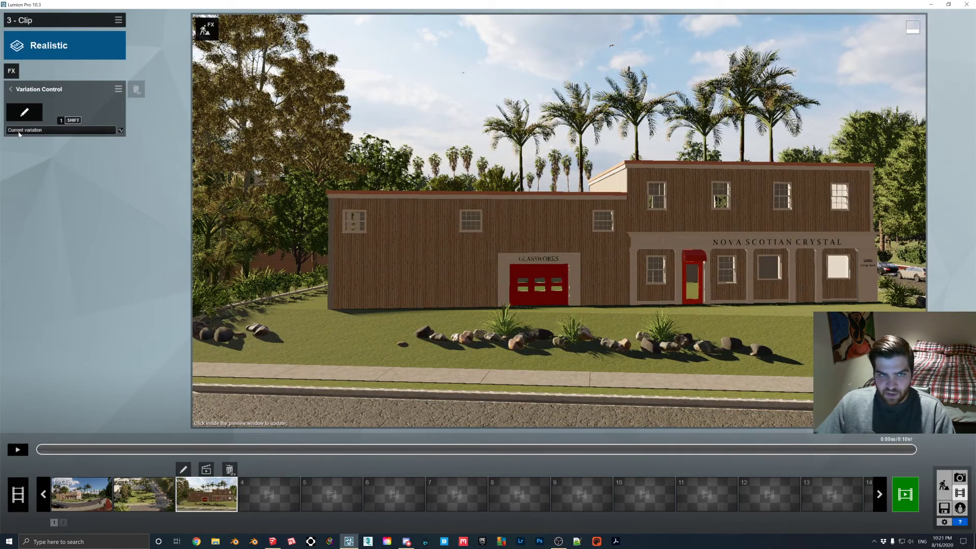
Preview the building's variations in the effect and add a keyframe for variation 1 at the clip's start.
left_click_drag(14, 132, 83, 132)
left_click_drag(22, 134, 53, 134)
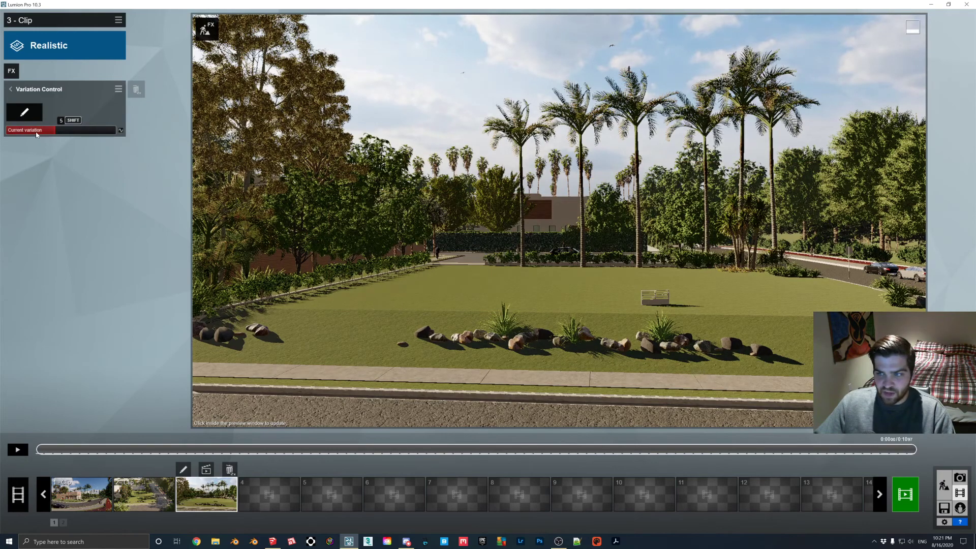
left_click(122, 131)
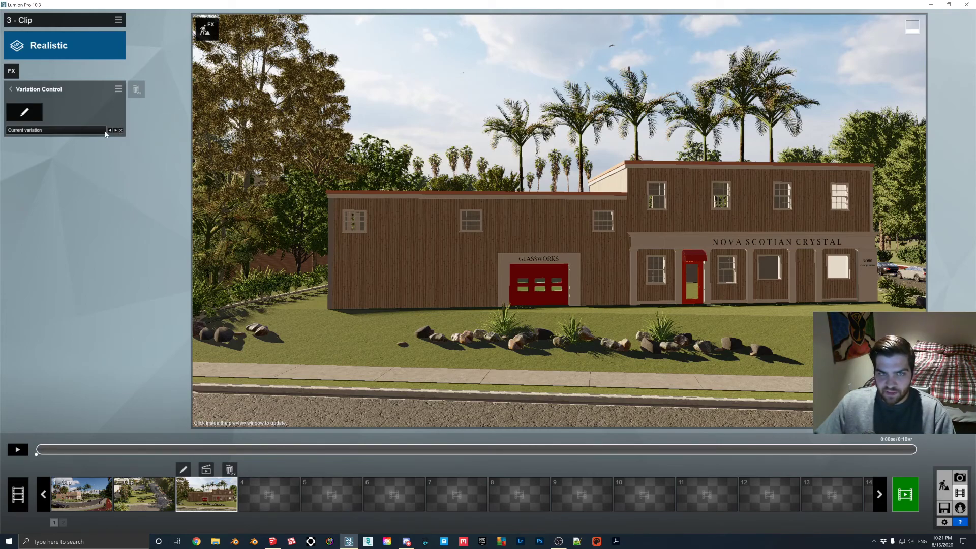
Add a current-variation keyframe at about 3 seconds into the clip and try setting it to variation 2.
left_click_drag(243, 452, 287, 453)
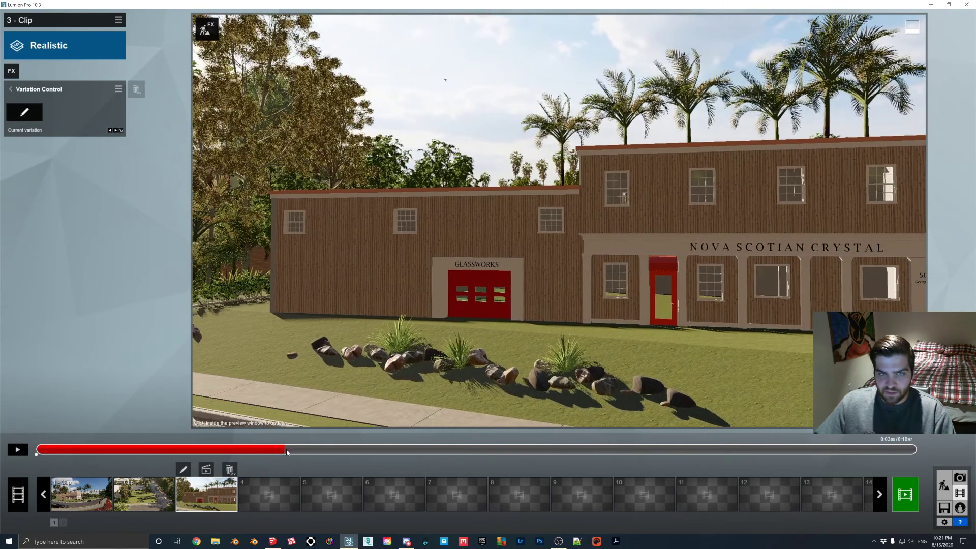
left_click(122, 131)
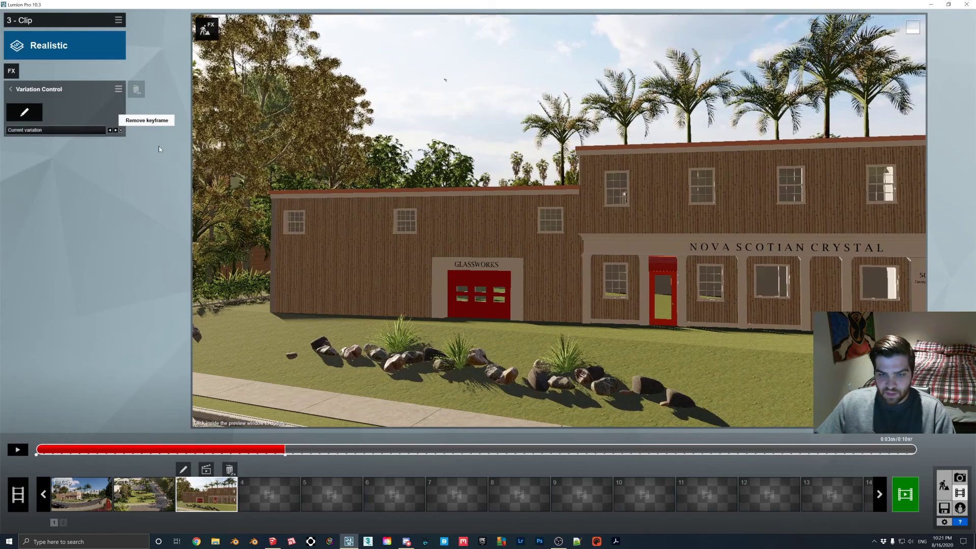
left_click(23, 131)
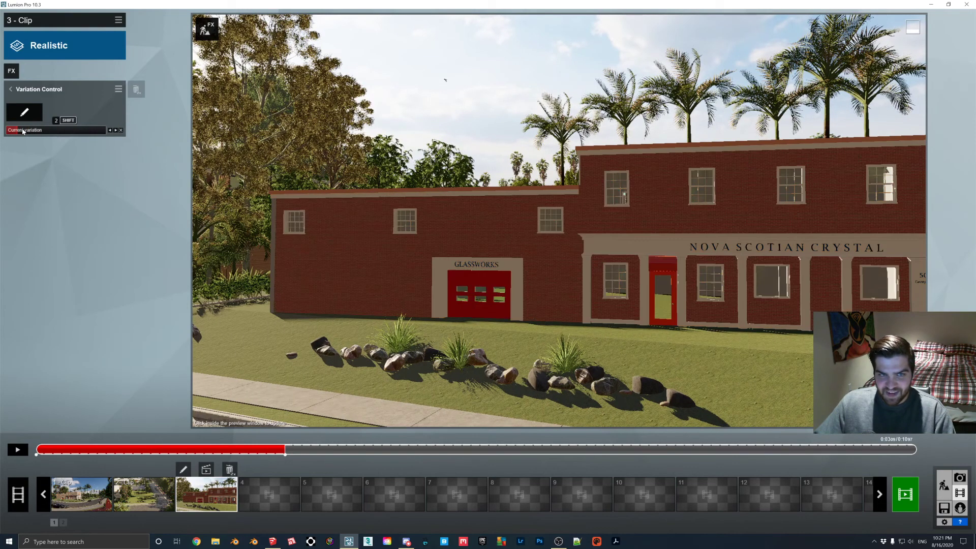
left_click(122, 131)
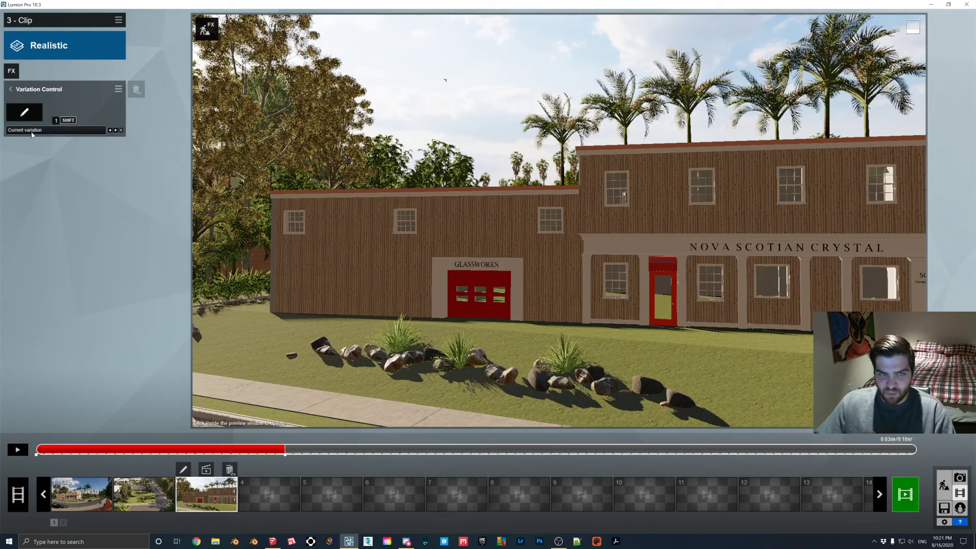
mouse_move(273, 451)
left_mouse_down()
mouse_move(60, 447)
mouse_move(285, 444)
left_mouse_up()
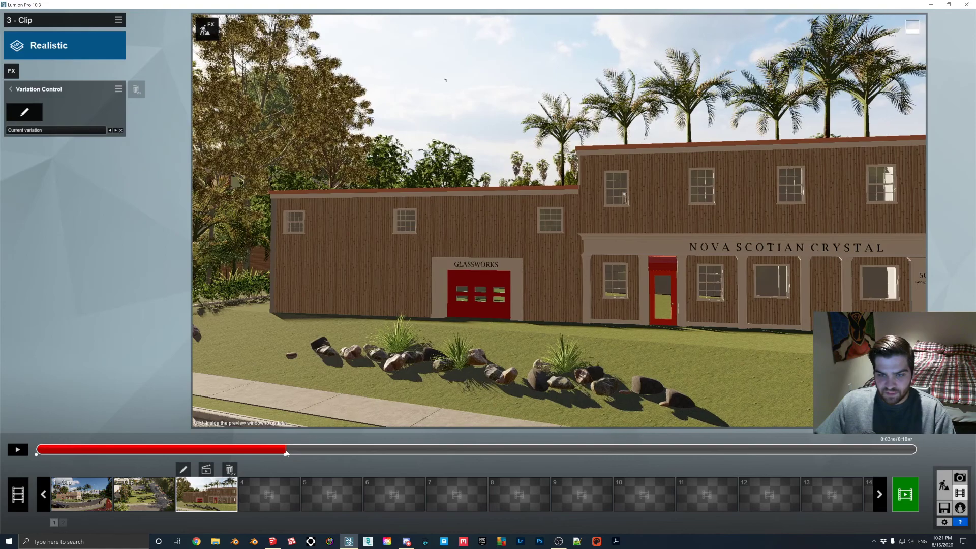
Try variation 2 on the keyframe at about 3 seconds, remove that keyframe, and go back to the first keyframe.
left_click(110, 131)
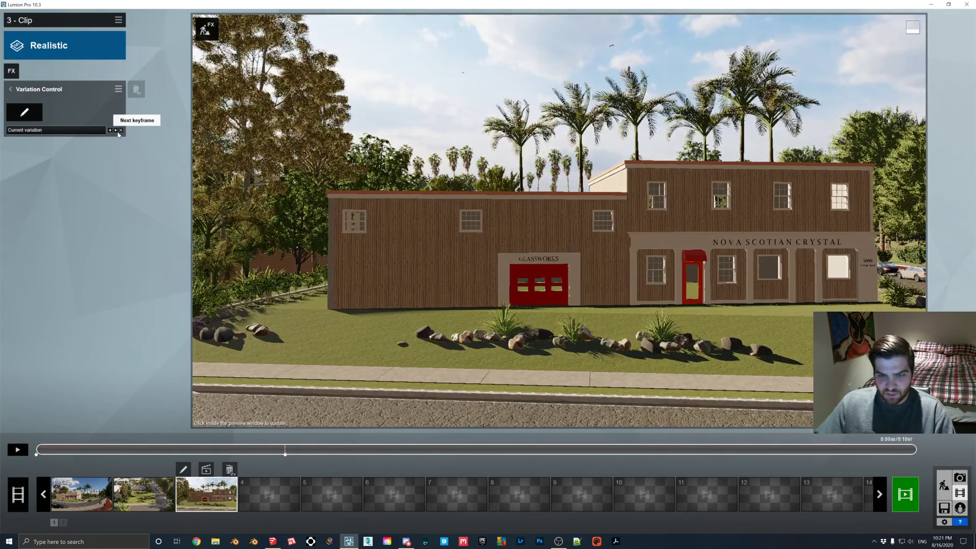
left_click(116, 131)
left_click_drag(12, 132, 17, 132)
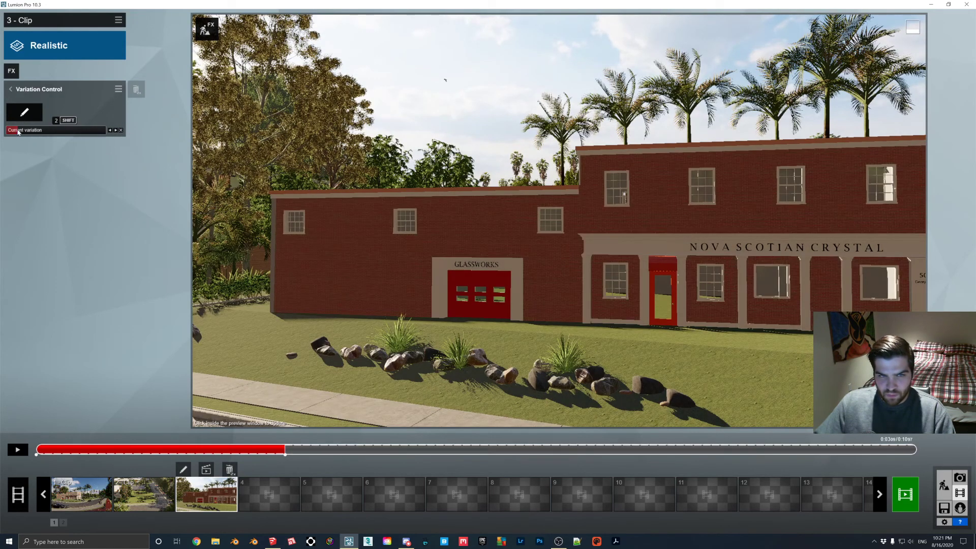
left_click(122, 132)
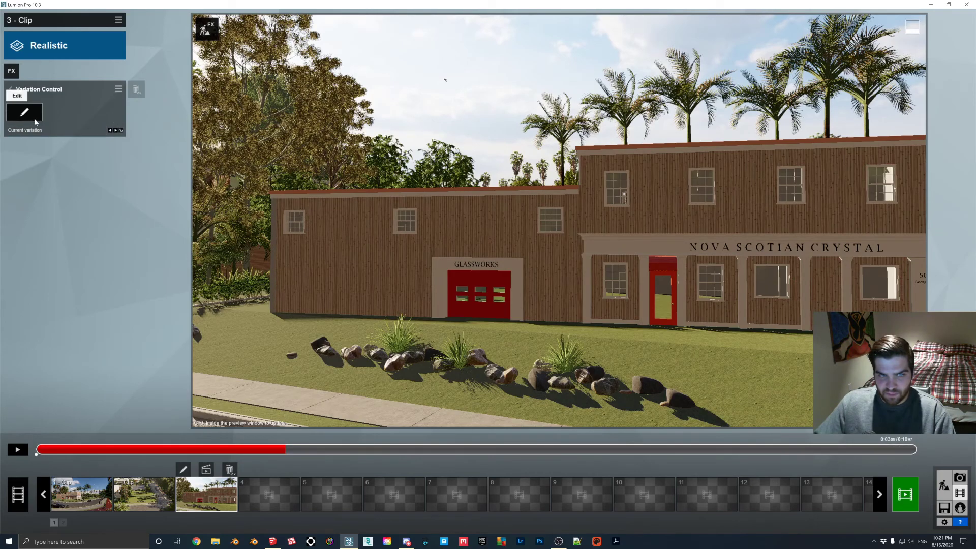
left_click(115, 132)
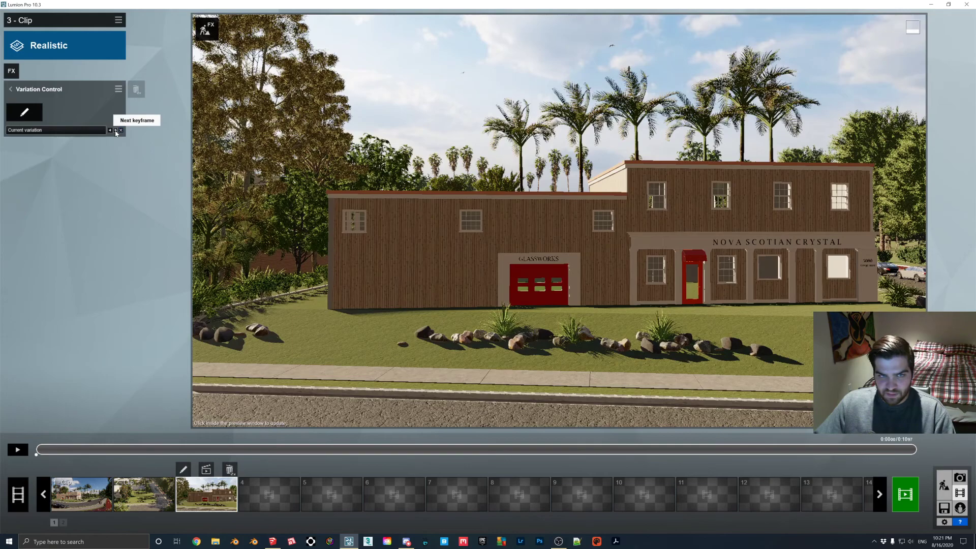
Add current-variation keyframes for the red building at about 2 seconds and the orange-trimmed brick building at about 6 seconds.
left_click(225, 450)
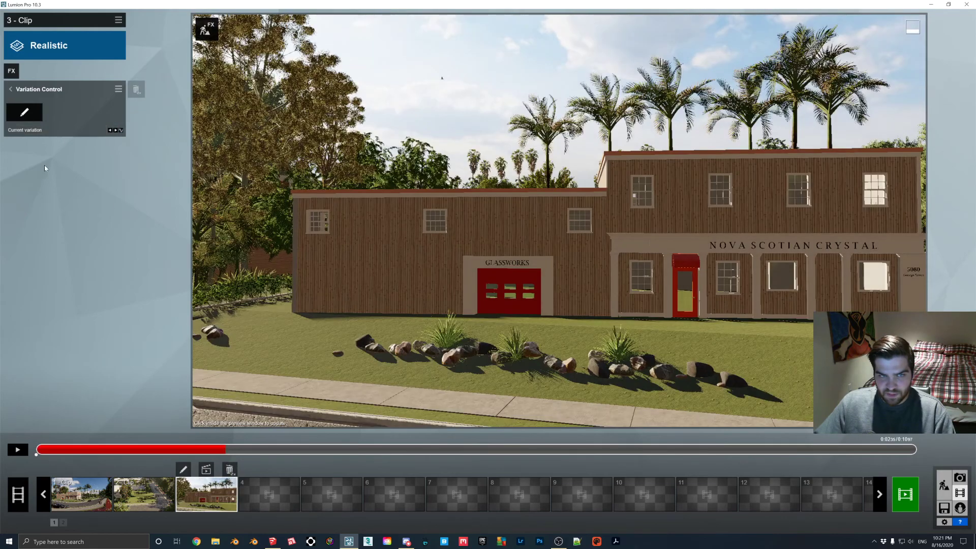
left_click(22, 130)
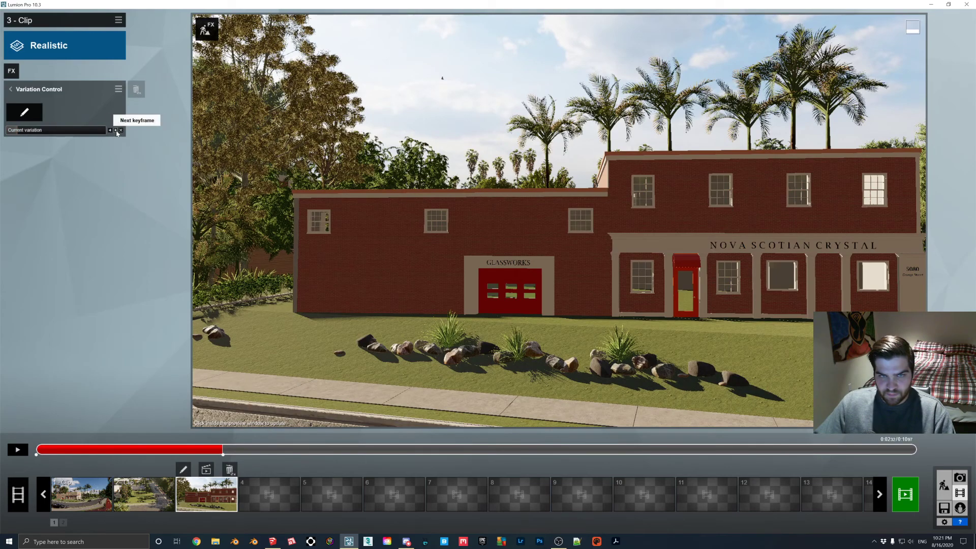
left_click_drag(43, 448, 547, 450)
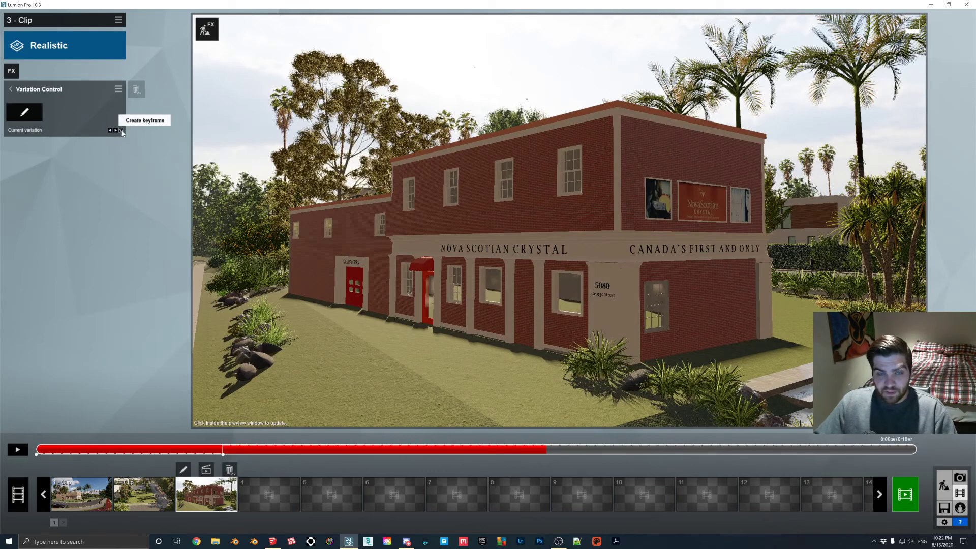
left_click(121, 131)
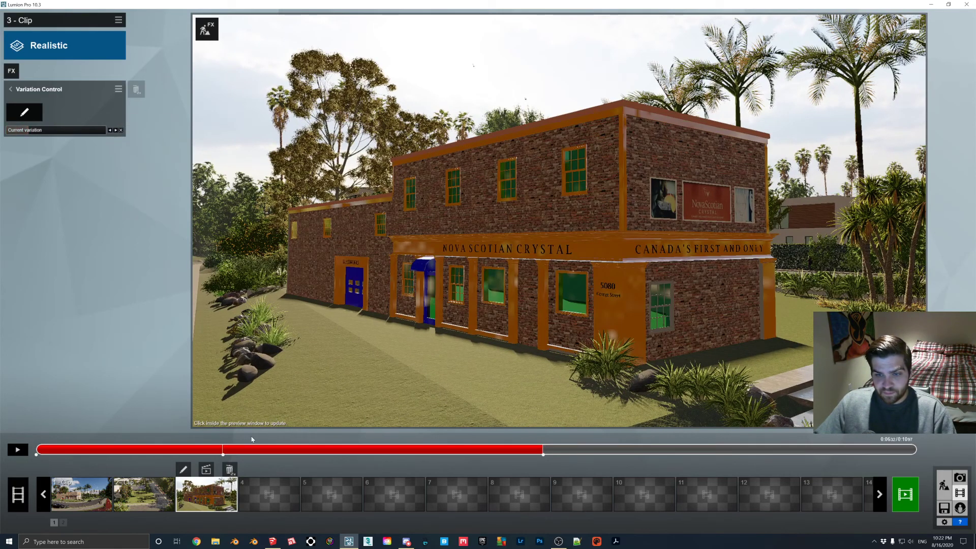
Add a current-variation keyframe at about 9 seconds and set it to the blue-sided building variation.
left_click_drag(40, 450, 782, 452)
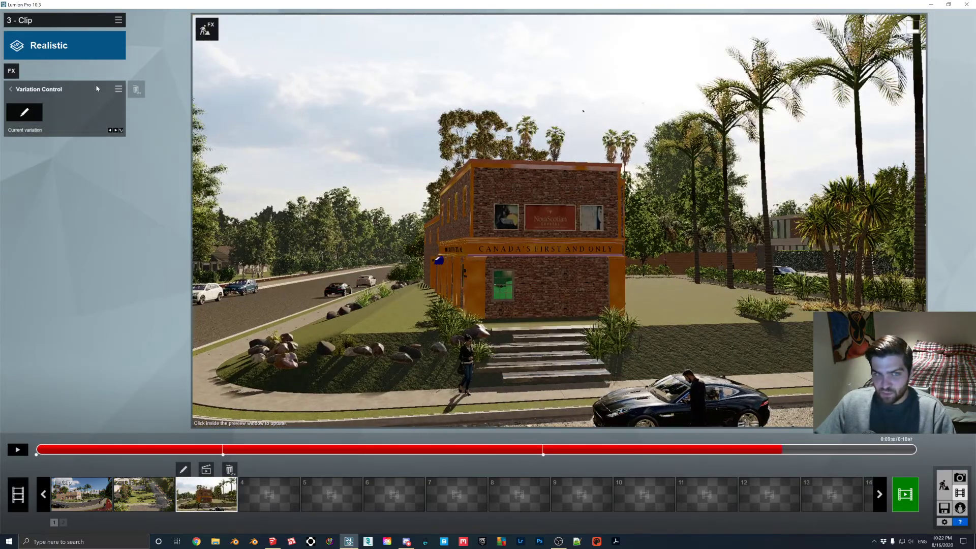
left_click(121, 130)
left_click(43, 132)
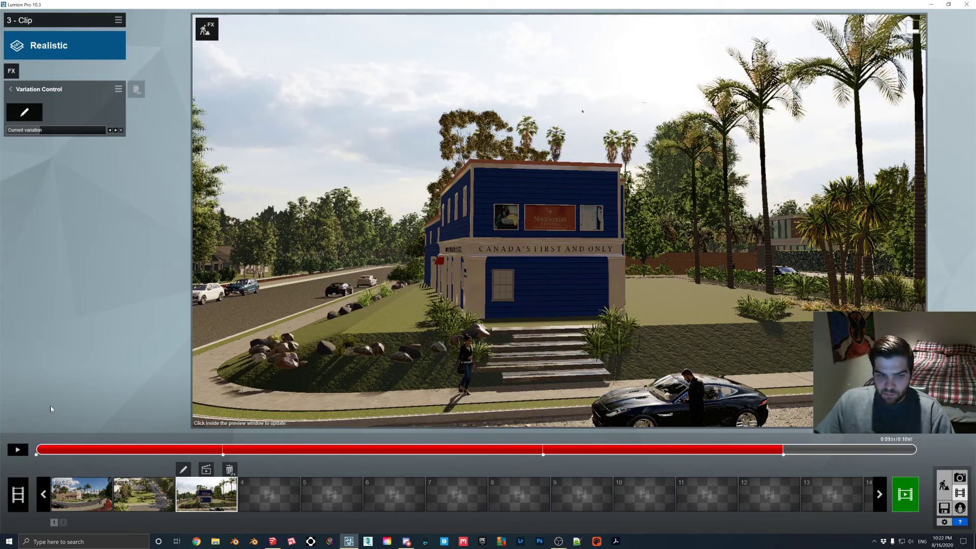
Return to the clip's start, set the clip's duration to 30 seconds in clip editing, and save the clip.
left_click_drag(52, 452, 26, 453)
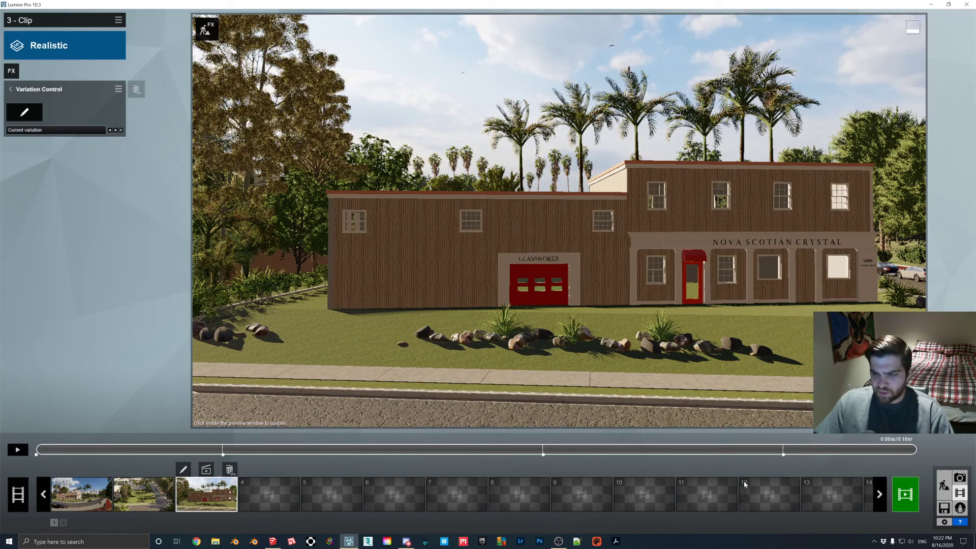
left_click(184, 470)
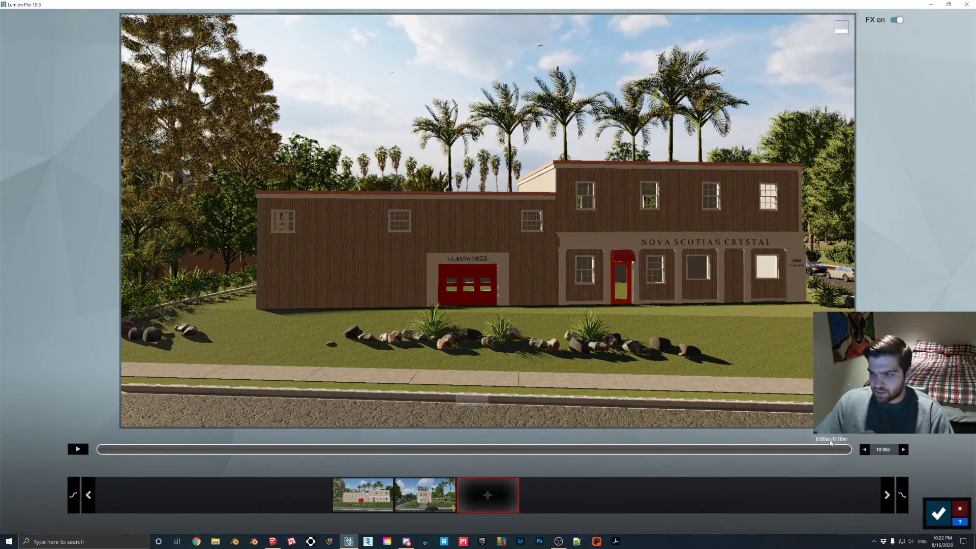
left_click(904, 450)
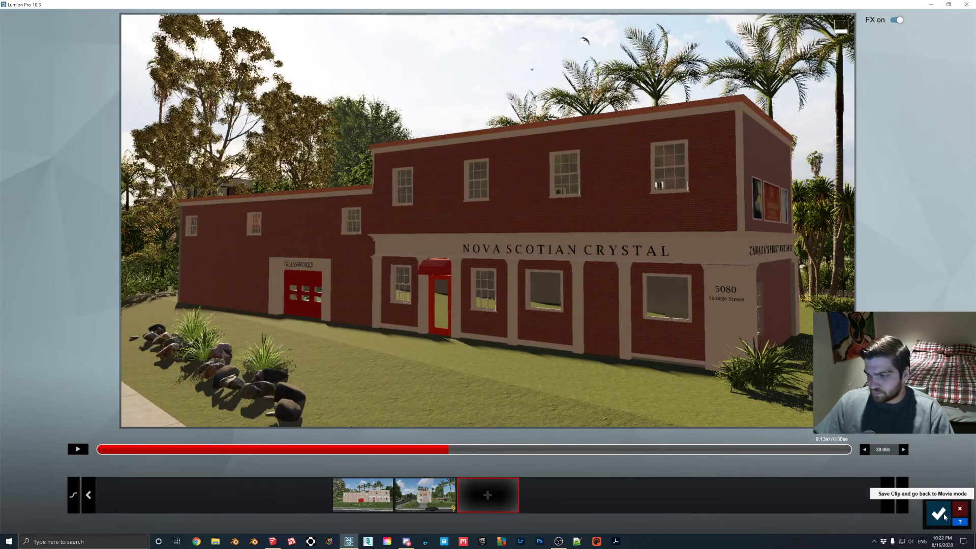
left_click(938, 514)
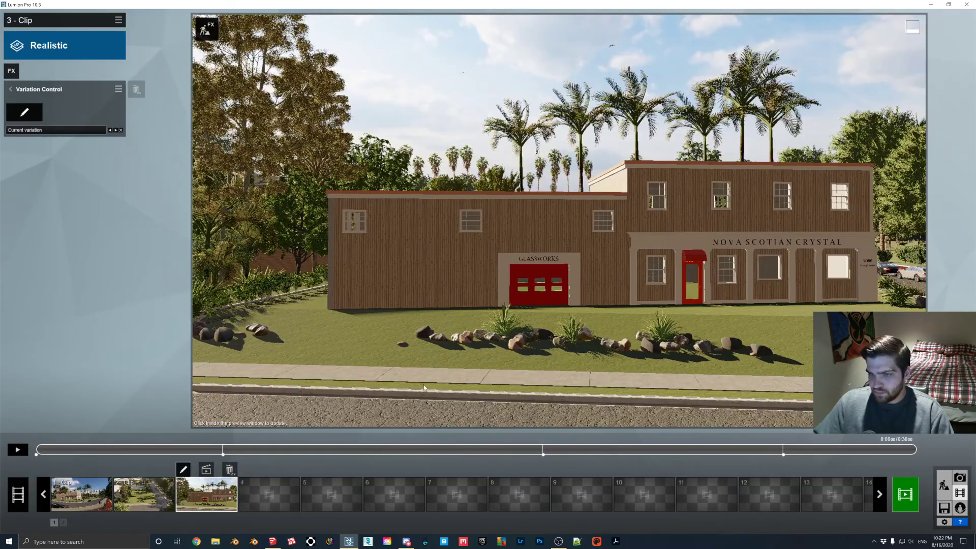
Play the clip from the start to review the building's variation changes, and pause near the end.
left_click(17, 450)
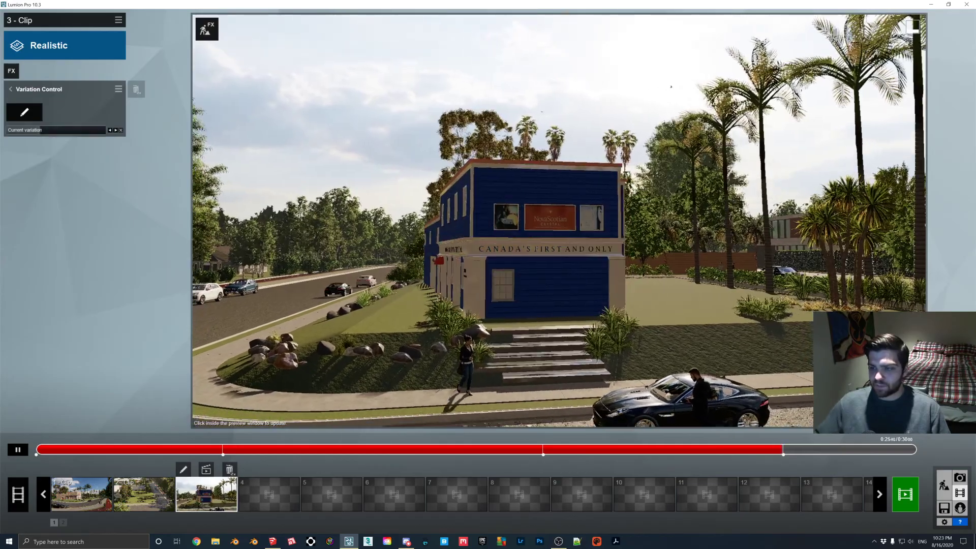
left_click(17, 449)
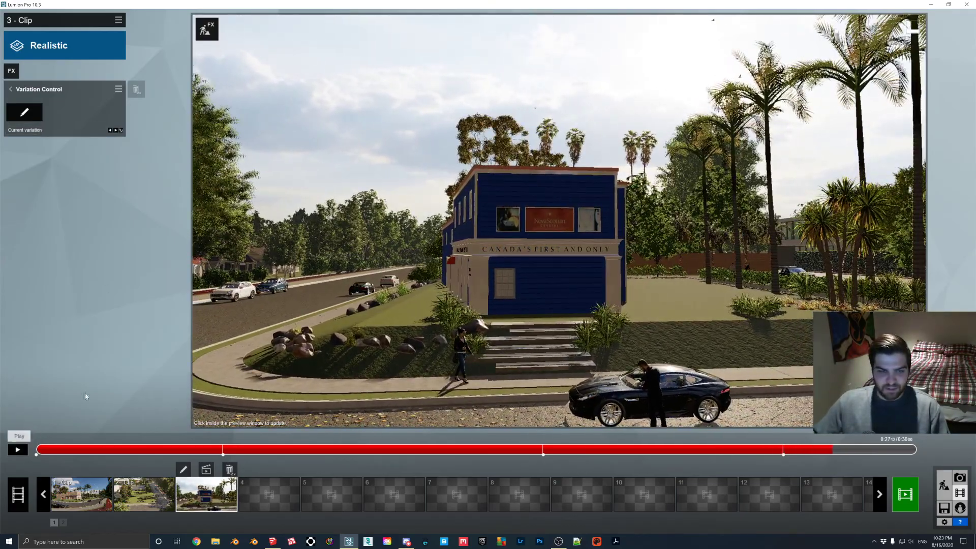